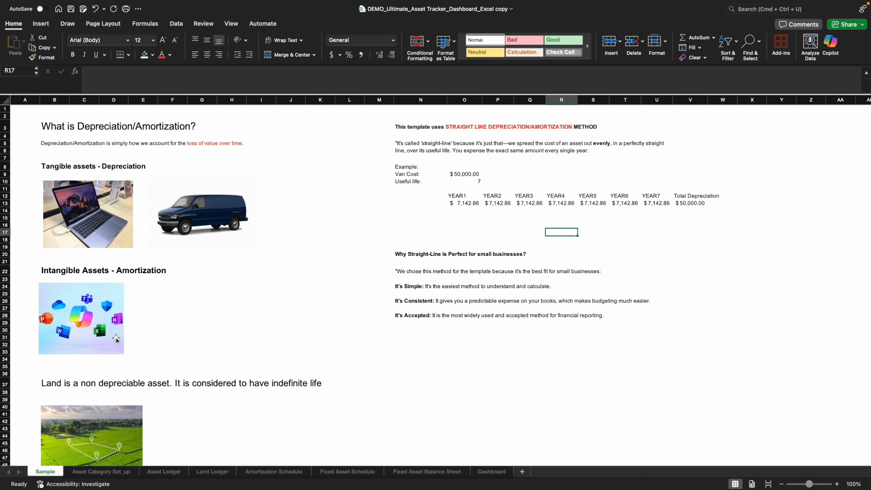
- Review the Sample sheet's depreciation notes and the straight-line van example, including cost, useful life and the Year 1 to Year 7 amounts
{"action": "scroll", "coordinate": [117, 338], "scroll_direction": "down", "scroll_amount": 5}
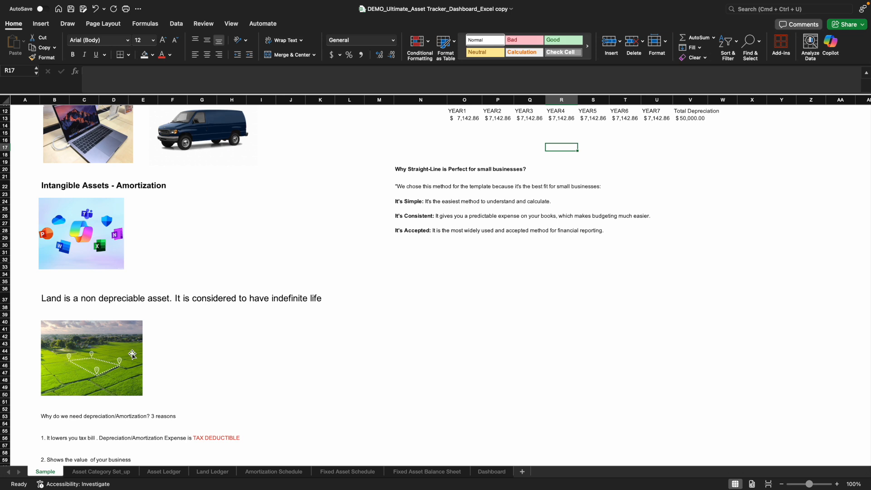
{"action": "scroll", "coordinate": [133, 354], "scroll_direction": "down", "scroll_amount": 5}
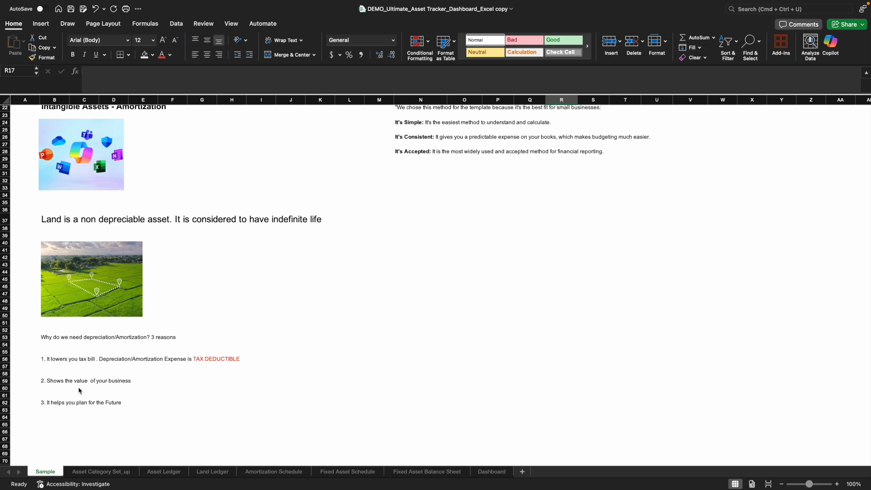
{"action": "scroll", "coordinate": [227, 412], "scroll_direction": "up", "scroll_amount": 10}
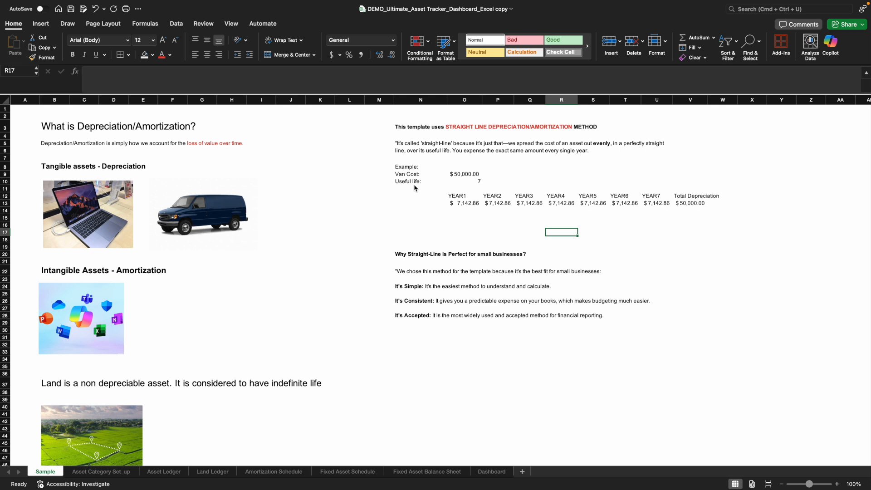
{"action": "left_click", "coordinate": [477, 184]}
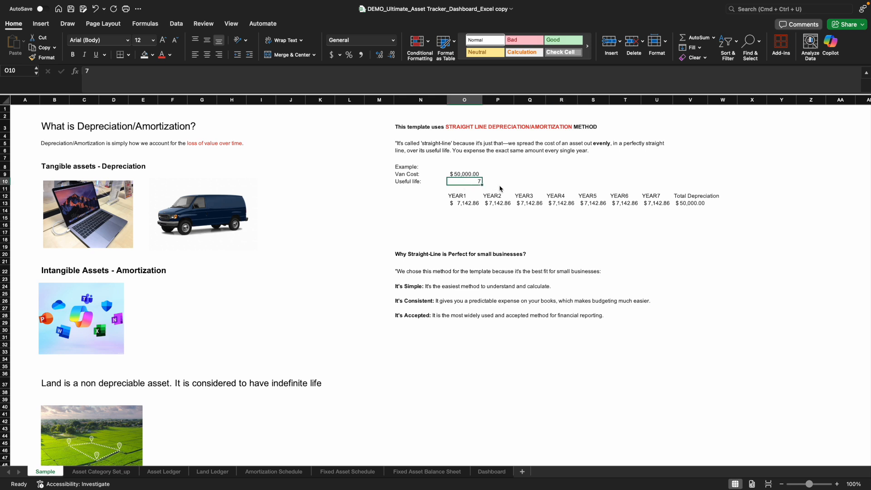
{"action": "left_click", "coordinate": [507, 184]}
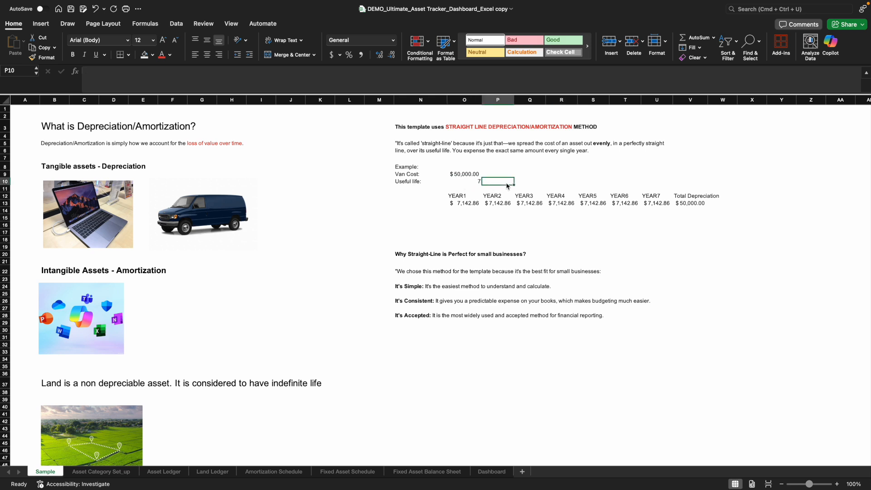
{"action": "left_click", "coordinate": [473, 177]}
{"action": "left_click", "coordinate": [477, 183]}
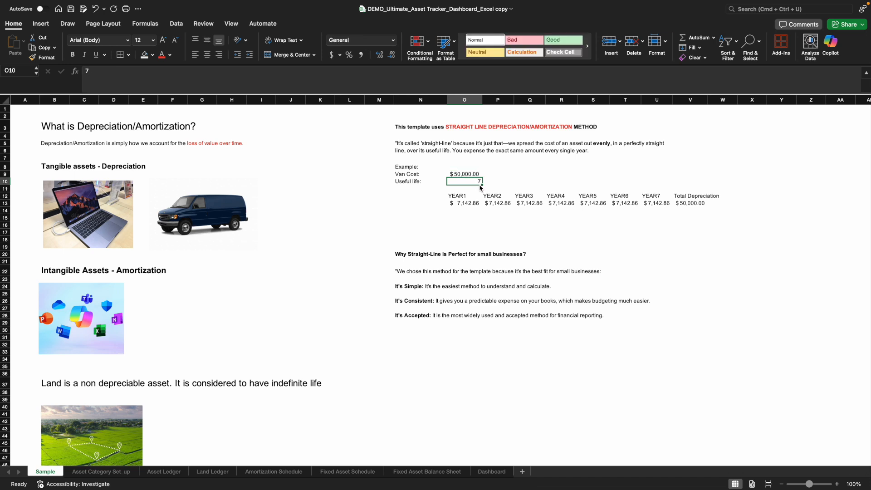
{"action": "left_click", "coordinate": [468, 204]}
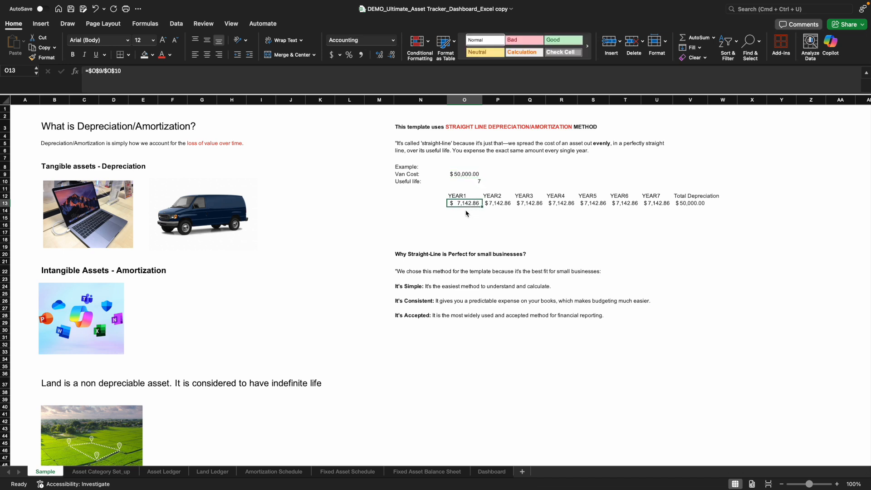
{"action": "left_click_drag", "start_coordinate": [468, 203], "coordinate": [671, 208]}
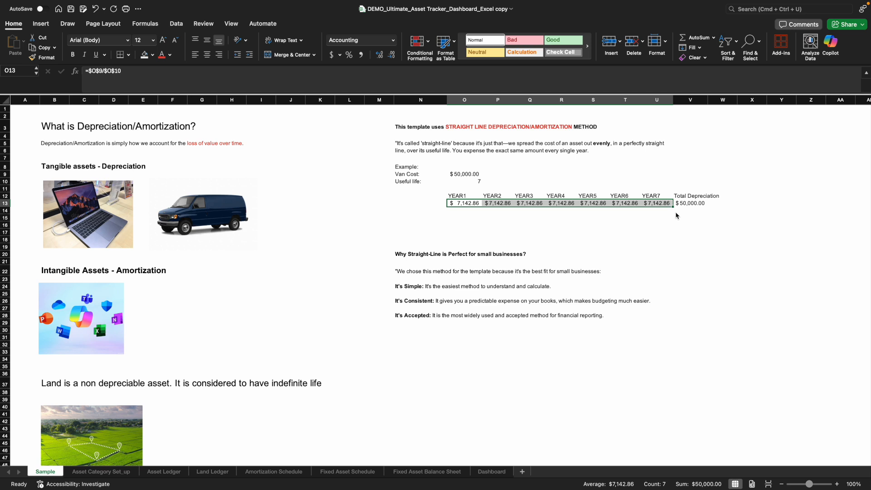
{"action": "left_click_drag", "start_coordinate": [466, 206], "coordinate": [669, 208]}
- Open the Asset Category Set_up sheet and review the customizable tangible and intangible asset categories
{"action": "left_click", "coordinate": [116, 472]}
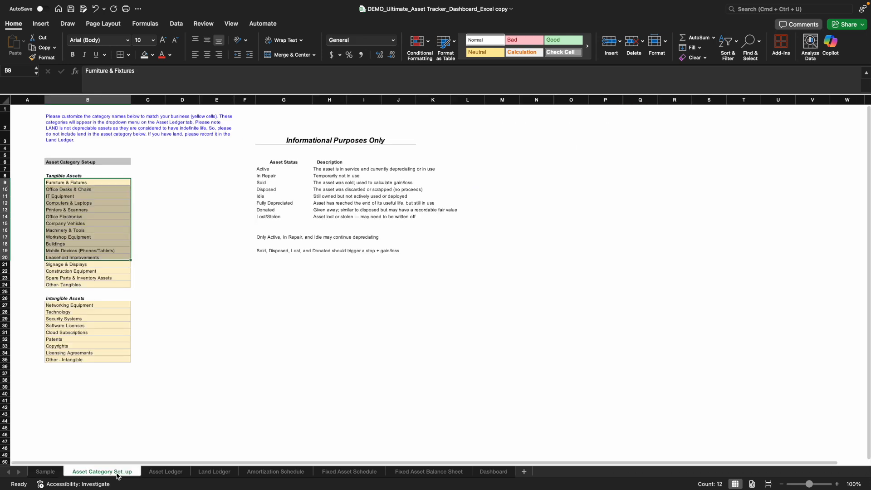
{"action": "left_click", "coordinate": [330, 407]}
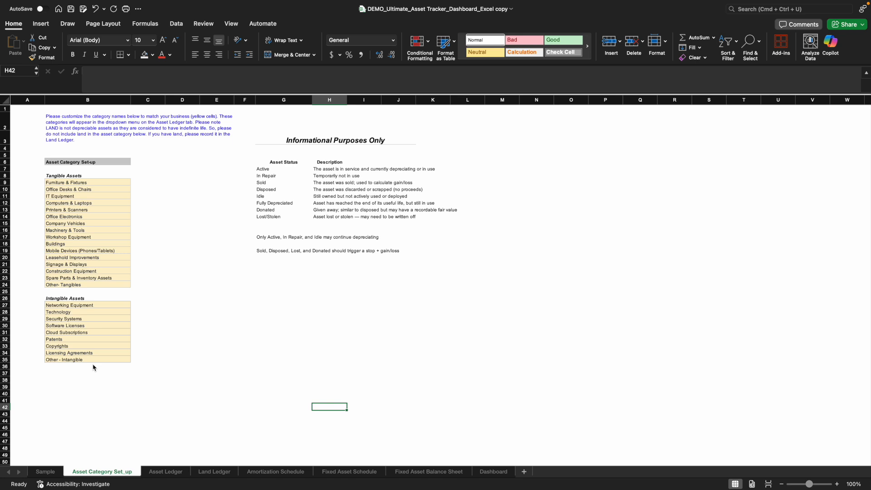
{"action": "left_click", "coordinate": [63, 186]}
{"action": "left_click", "coordinate": [62, 197]}
{"action": "left_click", "coordinate": [63, 217]}
{"action": "left_click", "coordinate": [67, 238]}
{"action": "left_click", "coordinate": [66, 259]}
{"action": "left_click", "coordinate": [149, 279]}
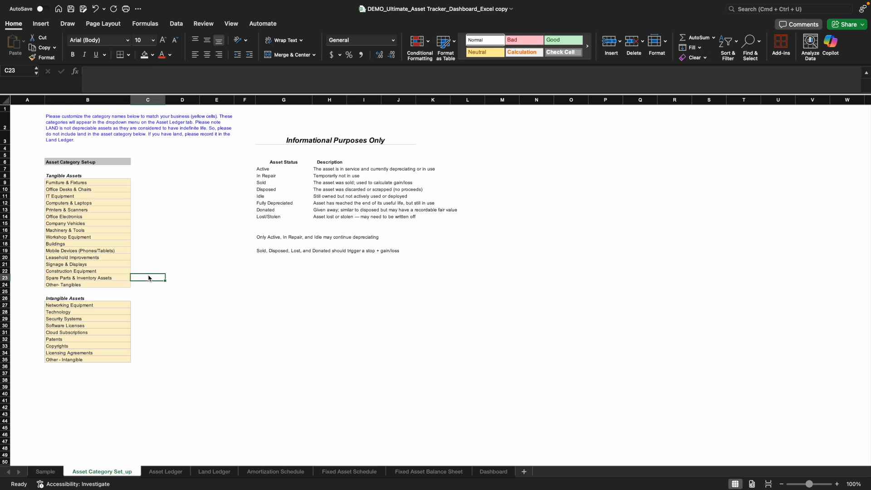
{"action": "left_click", "coordinate": [88, 184]}
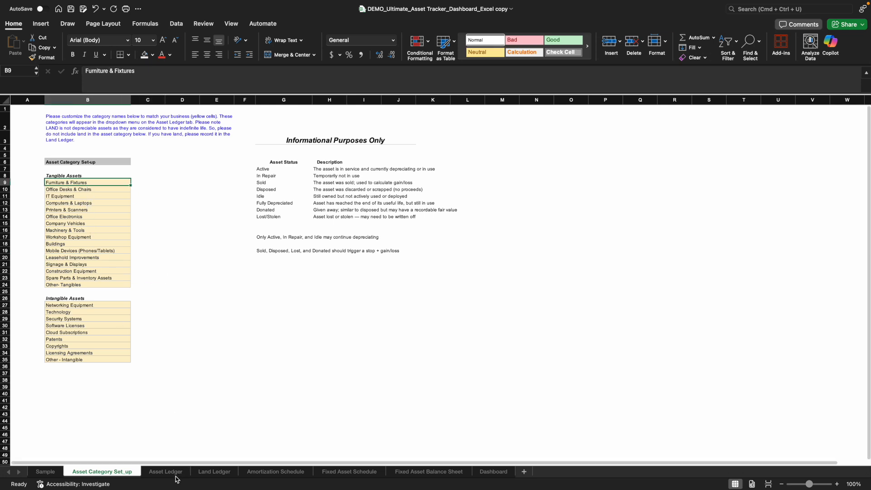
{"action": "left_click", "coordinate": [88, 260]}
{"action": "left_click", "coordinate": [88, 267]}
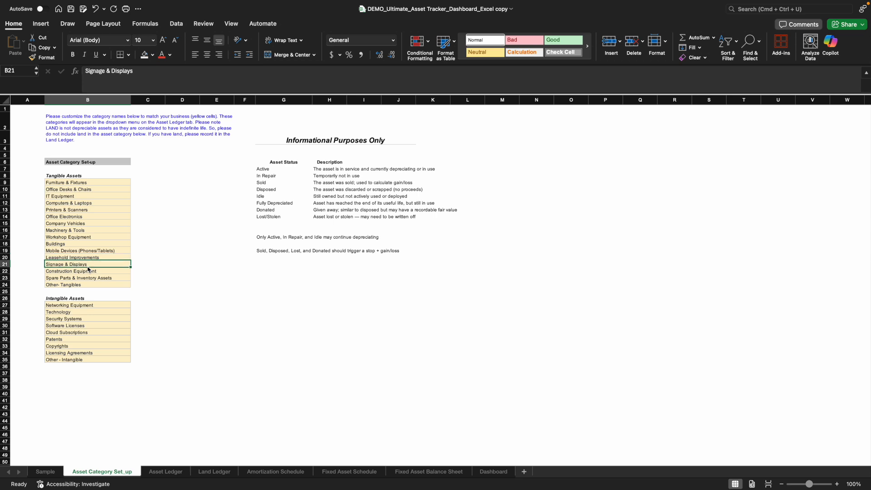
- Review the list of asset statuses, from Active to Lost/Stolen, with their descriptions
{"action": "left_click", "coordinate": [279, 189]}
{"action": "left_click_drag", "start_coordinate": [275, 170], "coordinate": [271, 220]}
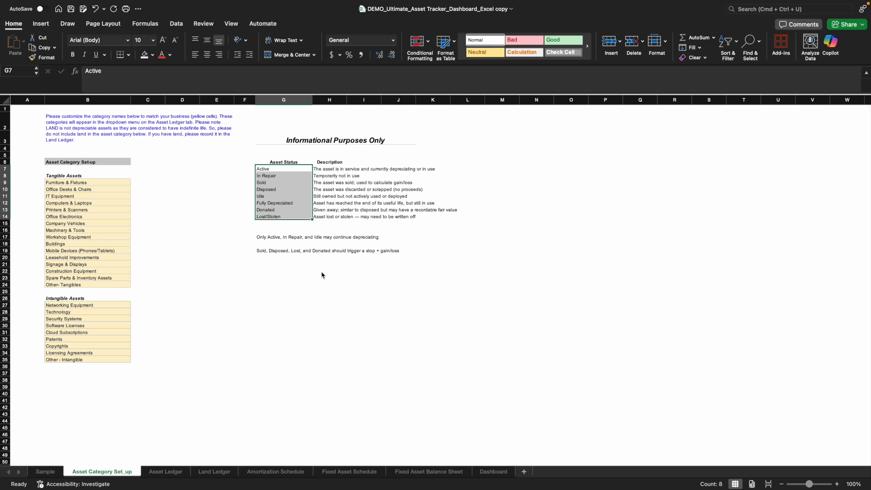
{"action": "left_click", "coordinate": [343, 266]}
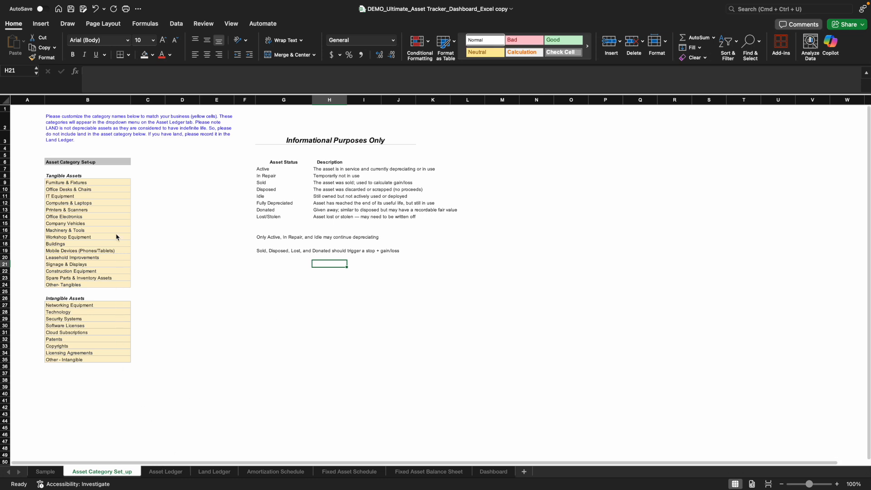
- On the Asset Ledger sheet, clear the sample assets' Purchase Date, Asset No. and Asset Name through Warranty Expiration Date entries, skipping the gray columns
{"action": "left_click", "coordinate": [161, 475]}
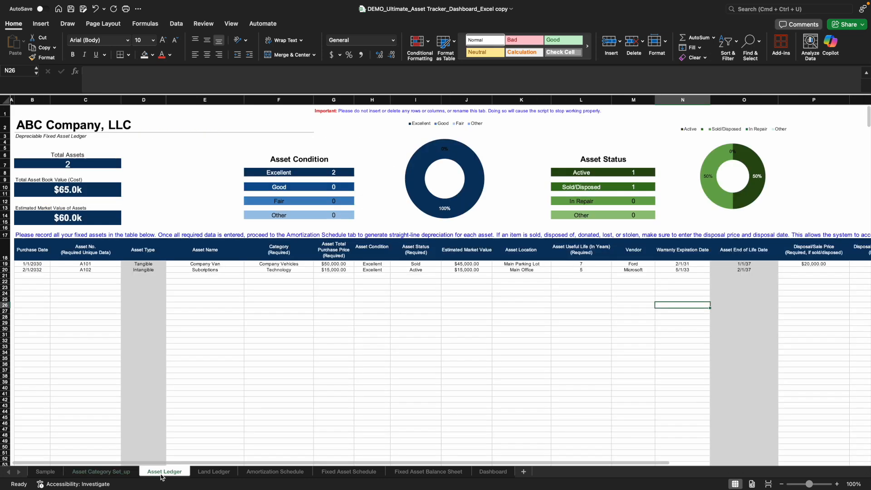
{"action": "scroll", "coordinate": [355, 467], "scroll_direction": "left", "scroll_amount": 1}
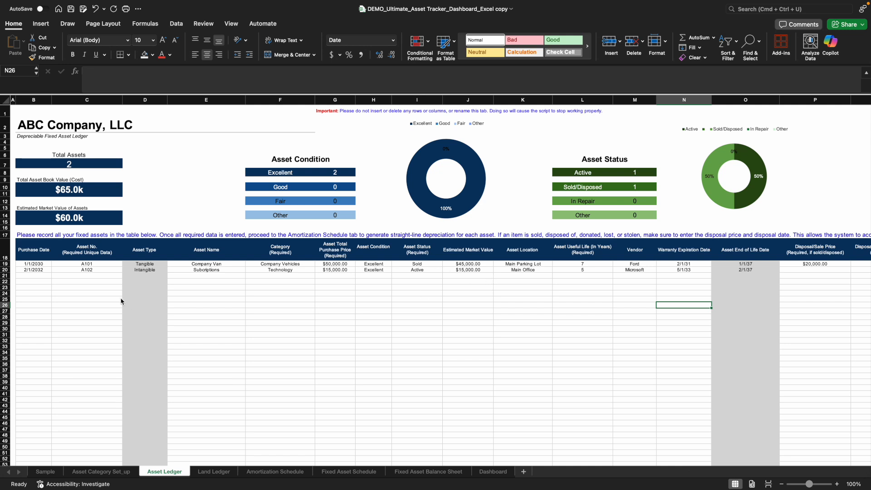
{"action": "left_click", "coordinate": [42, 267]}
{"action": "left_click_drag", "start_coordinate": [42, 270], "coordinate": [91, 272]}
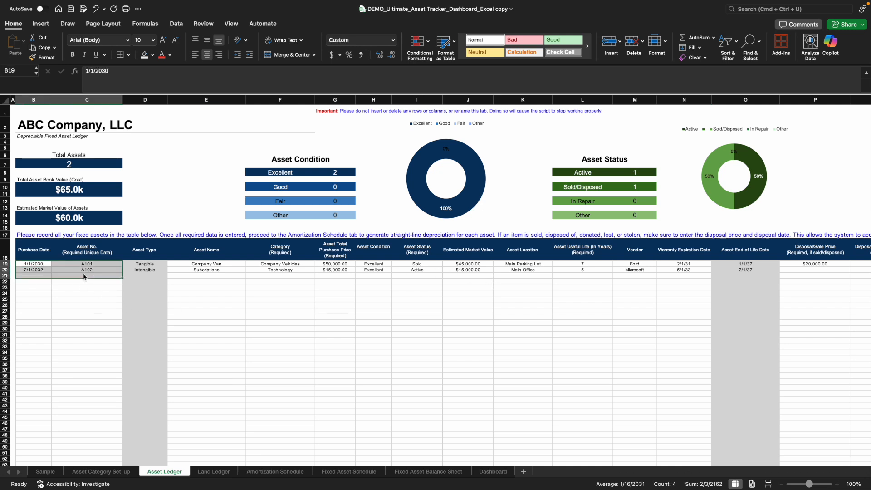
{"action": "key", "text": "Delete"}
{"action": "left_click", "coordinate": [213, 266]}
{"action": "left_click_drag", "start_coordinate": [213, 267], "coordinate": [686, 276]}
{"action": "key", "text": "Delete"}
- Clear the sample disposal price and disposal date from the first row of the Asset Ledger
{"action": "left_click", "coordinate": [820, 266]}
{"action": "key", "text": "Delete"}
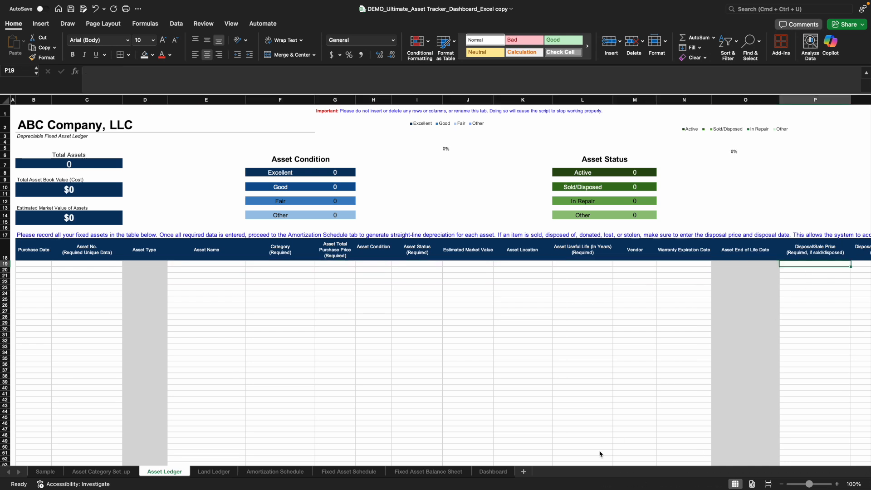
{"action": "scroll", "coordinate": [569, 463], "scroll_direction": "right", "scroll_amount": 2}
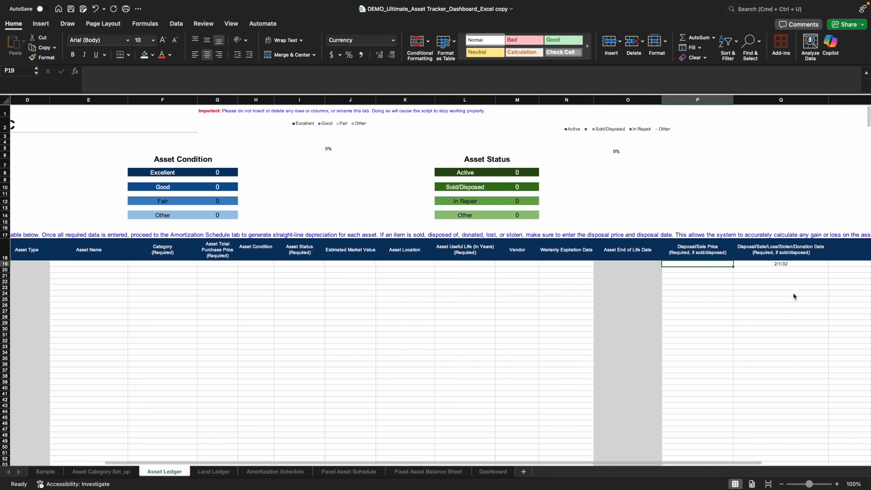
{"action": "left_click", "coordinate": [781, 265]}
{"action": "key", "text": "Delete"}
{"action": "scroll", "coordinate": [641, 468], "scroll_direction": "left", "scroll_amount": 5}
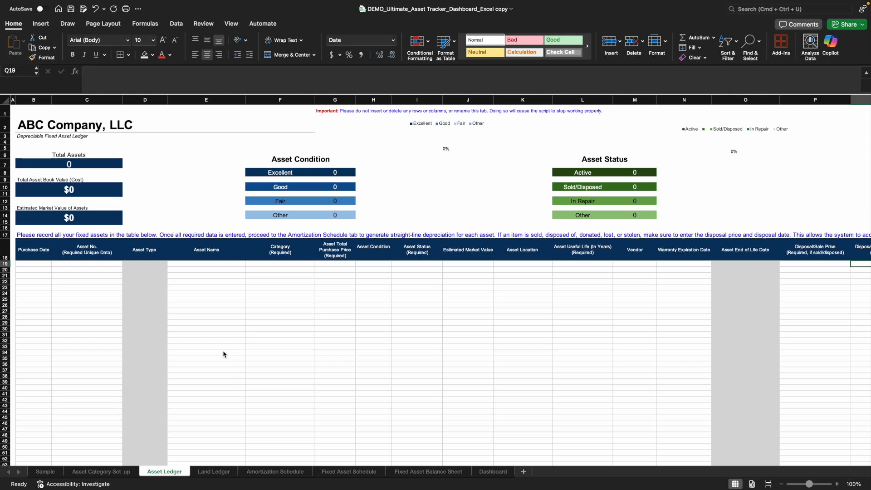
- Open the Land Ledger sheet and review the sample land record
{"action": "left_click", "coordinate": [214, 472]}
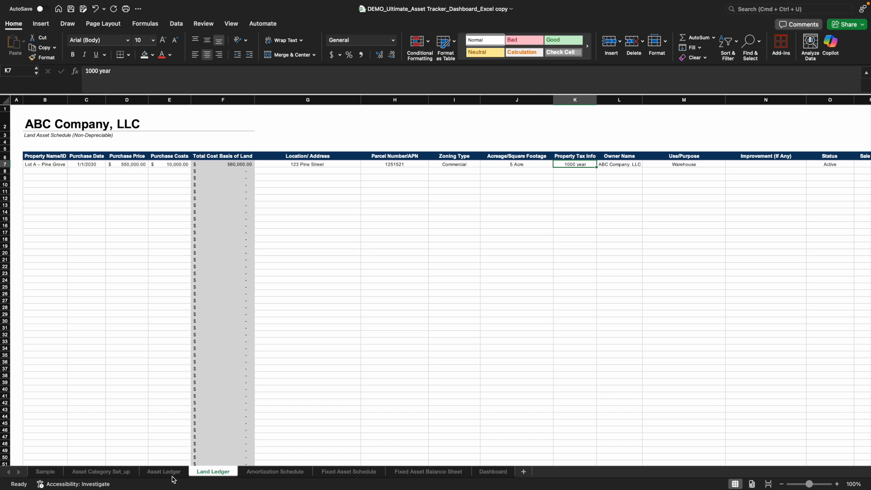
{"action": "left_click", "coordinate": [302, 452]}
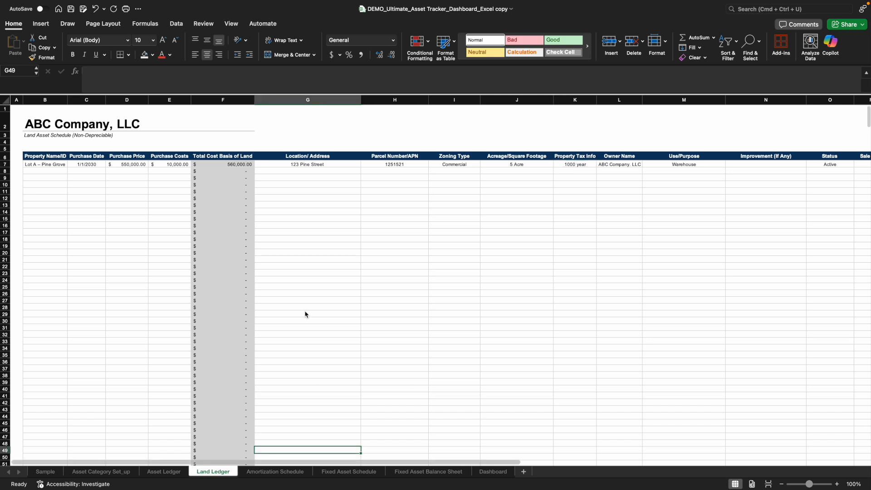
{"action": "left_click", "coordinate": [304, 172]}
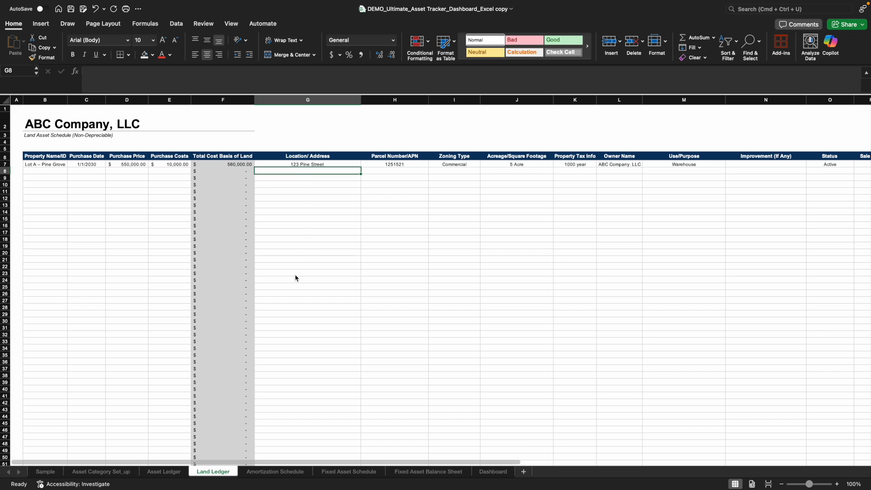
- Clear all sample rows below the header on the Amortization Schedule sheet
{"action": "left_click", "coordinate": [275, 472]}
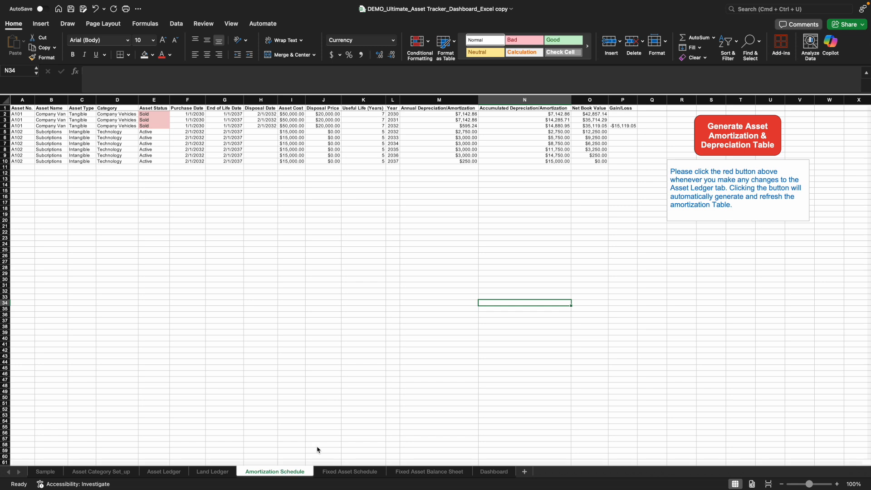
{"action": "left_click_drag", "start_coordinate": [23, 114], "coordinate": [622, 202]}
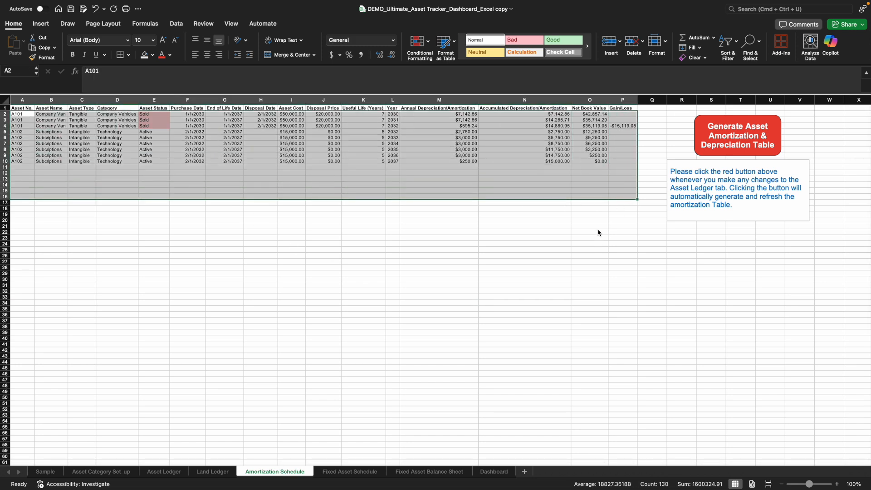
{"action": "key", "text": "Delete"}
{"action": "left_click", "coordinate": [598, 227]}
{"action": "left_click", "coordinate": [588, 273]}
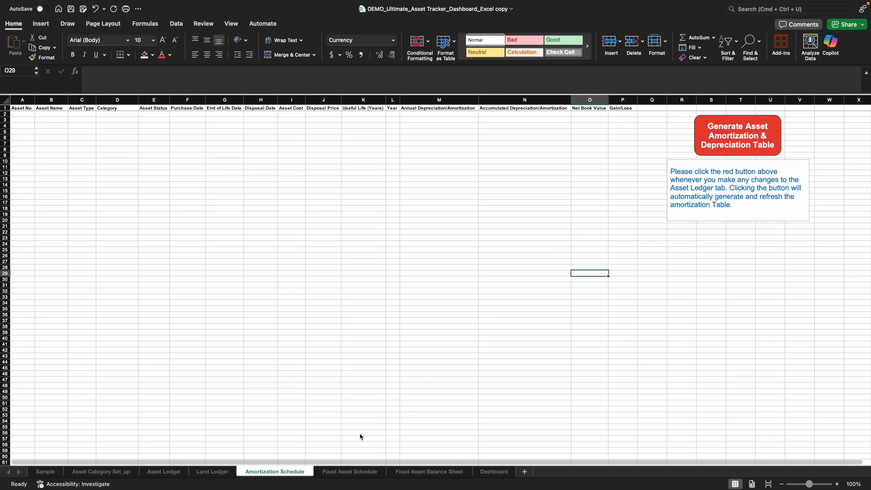
- Open the Fixed Asset Schedule sheet and inspect the reporting year choices and the asset class tables without changing the year
{"action": "left_click", "coordinate": [351, 472]}
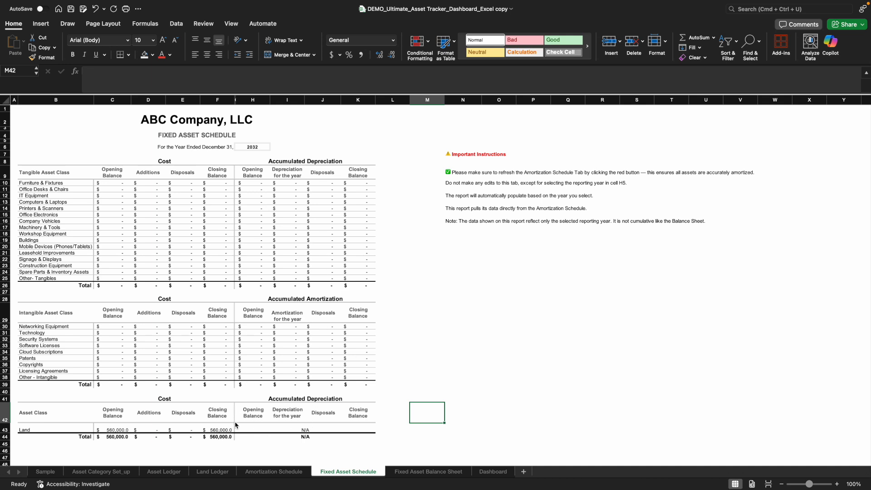
{"action": "left_click", "coordinate": [253, 148]}
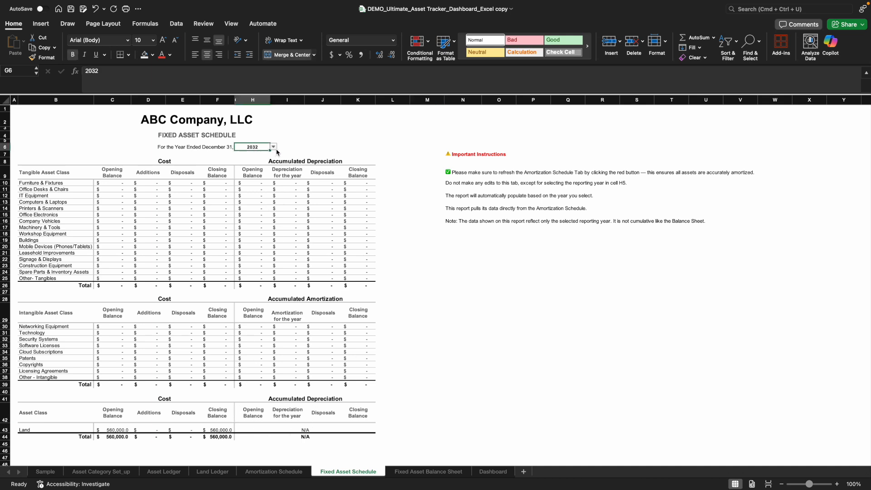
{"action": "left_click", "coordinate": [275, 147]}
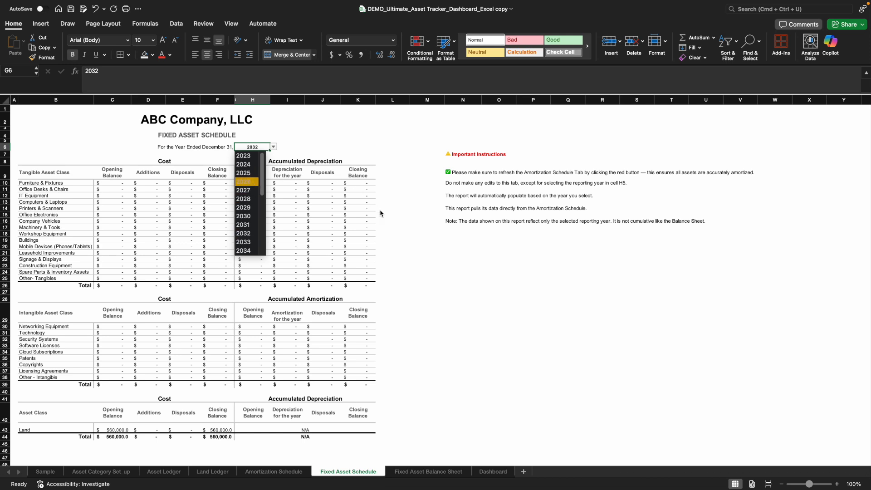
{"action": "left_click", "coordinate": [393, 229]}
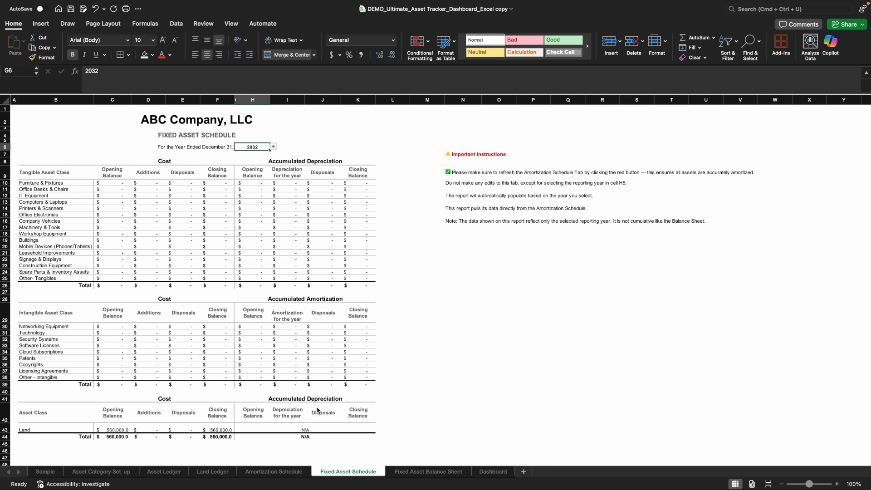
{"action": "scroll", "coordinate": [317, 410], "scroll_direction": "down", "scroll_amount": 2}
{"action": "scroll", "coordinate": [315, 403], "scroll_direction": "up", "scroll_amount": 2}
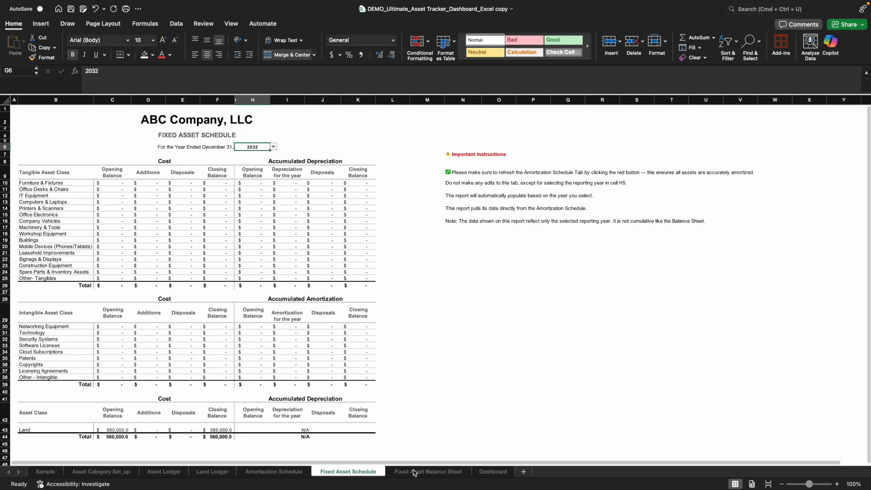
- Open the Fixed Asset Balance Sheet and inspect its reporting year choices without changing the year
{"action": "left_click", "coordinate": [421, 475]}
{"action": "left_click", "coordinate": [435, 424]}
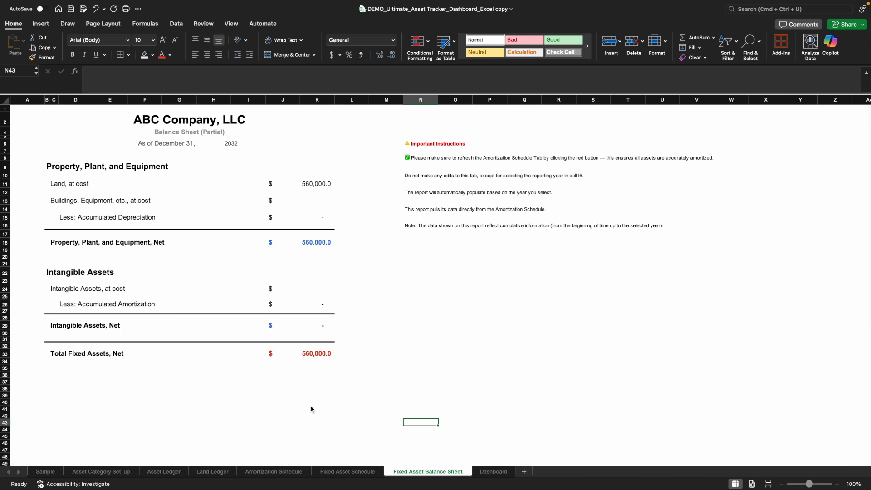
{"action": "left_click", "coordinate": [234, 145]}
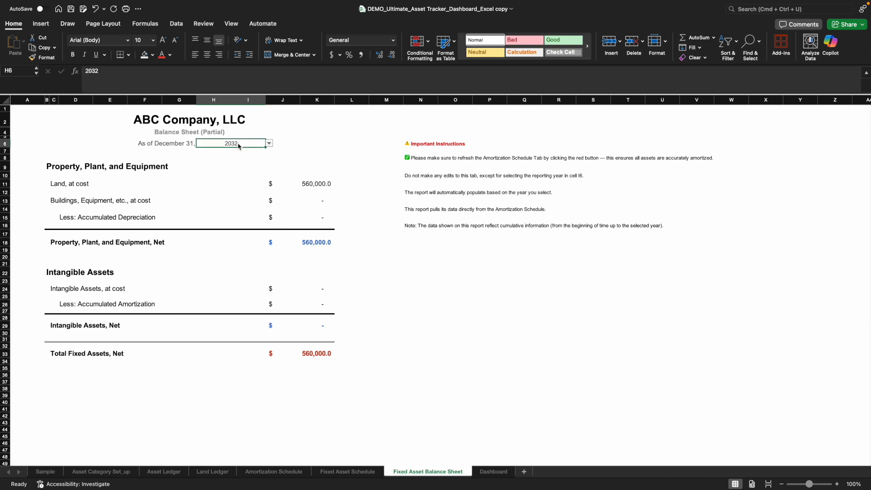
{"action": "left_click", "coordinate": [269, 145]}
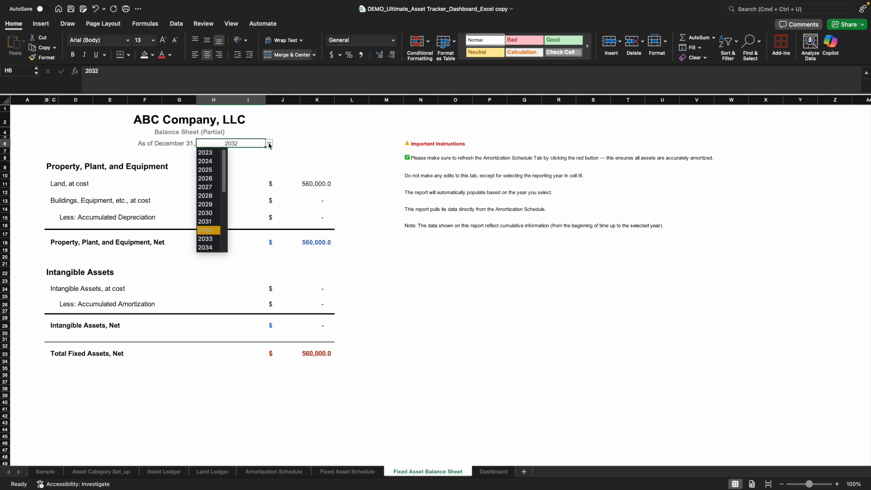
{"action": "left_click", "coordinate": [386, 268]}
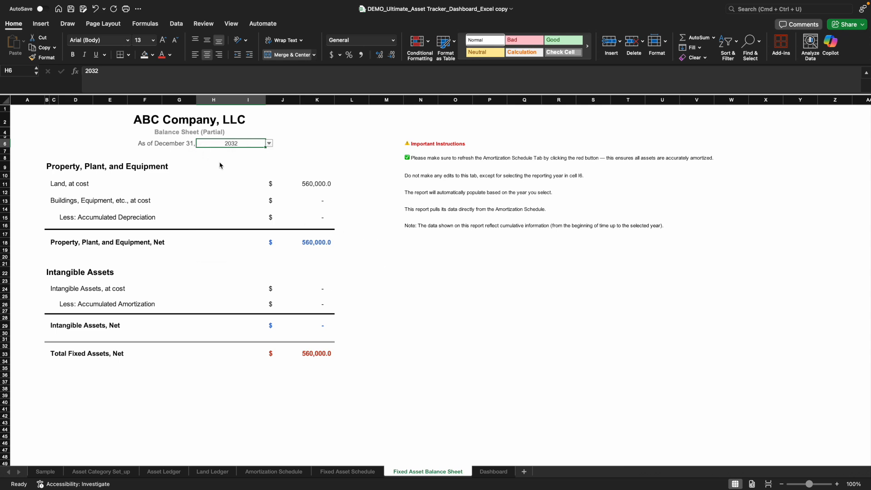
{"action": "left_click", "coordinate": [342, 161]}
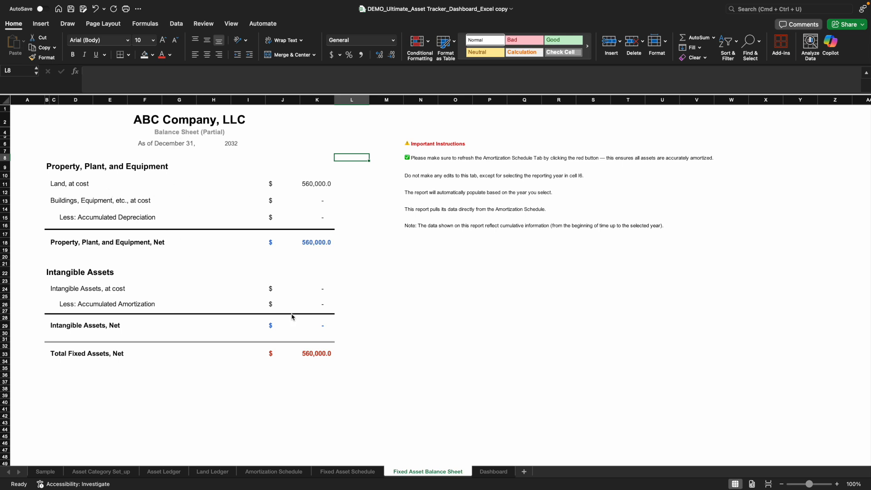
- Open the Dashboard sheet and review its reporting year choices, summary cards, summary tables and asset charts
{"action": "left_click", "coordinate": [495, 472]}
{"action": "scroll", "coordinate": [617, 361], "scroll_direction": "up", "scroll_amount": 1}
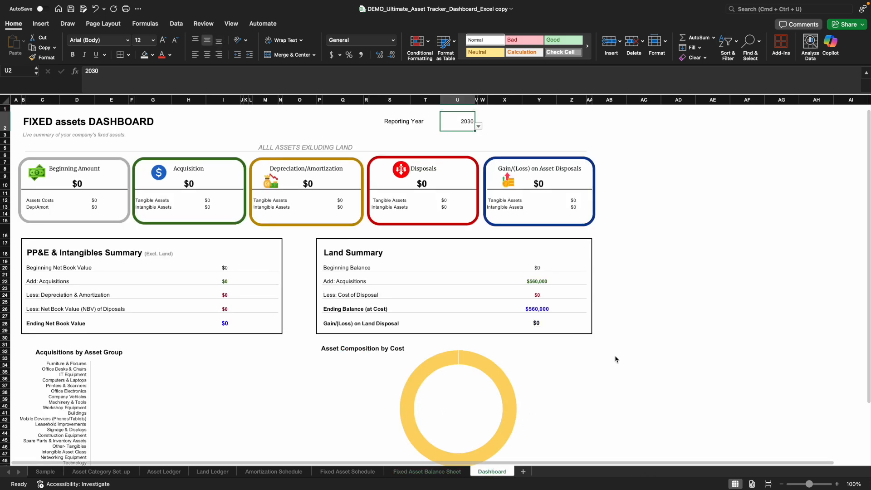
{"action": "left_click", "coordinate": [479, 127]}
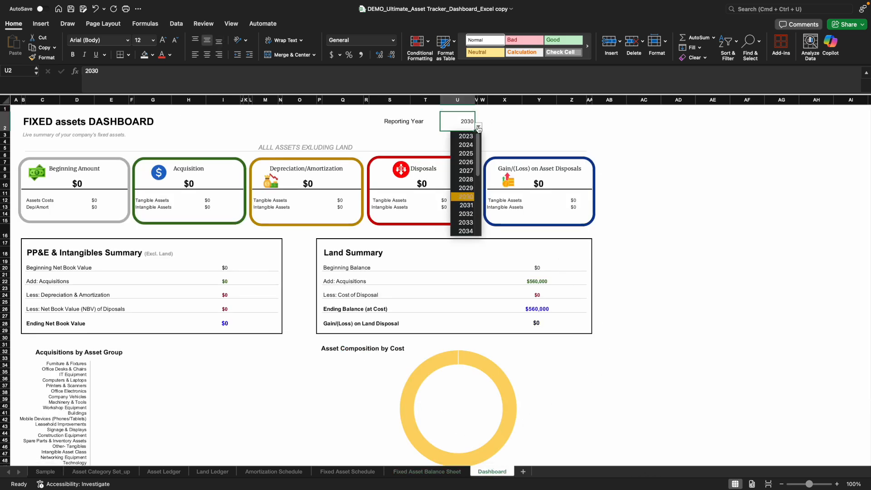
{"action": "key", "text": "Escape"}
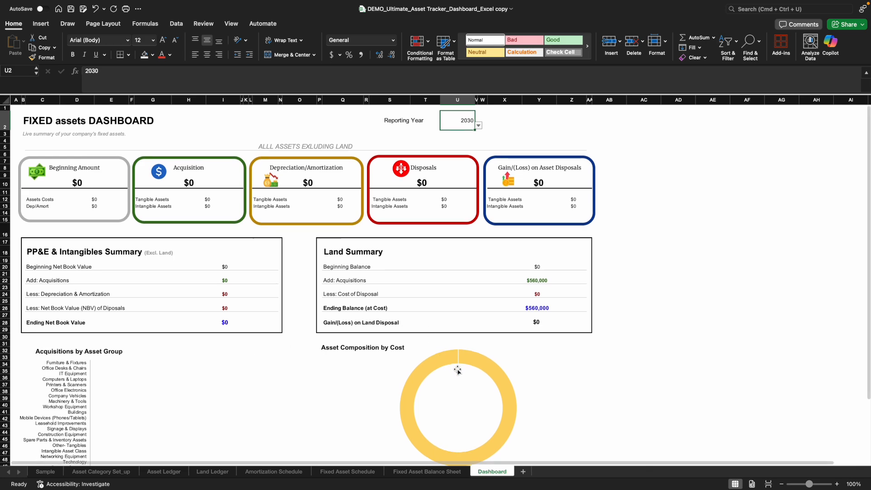
{"action": "scroll", "coordinate": [457, 382], "scroll_direction": "down", "scroll_amount": 5}
{"action": "scroll", "coordinate": [456, 403], "scroll_direction": "up", "scroll_amount": 5}
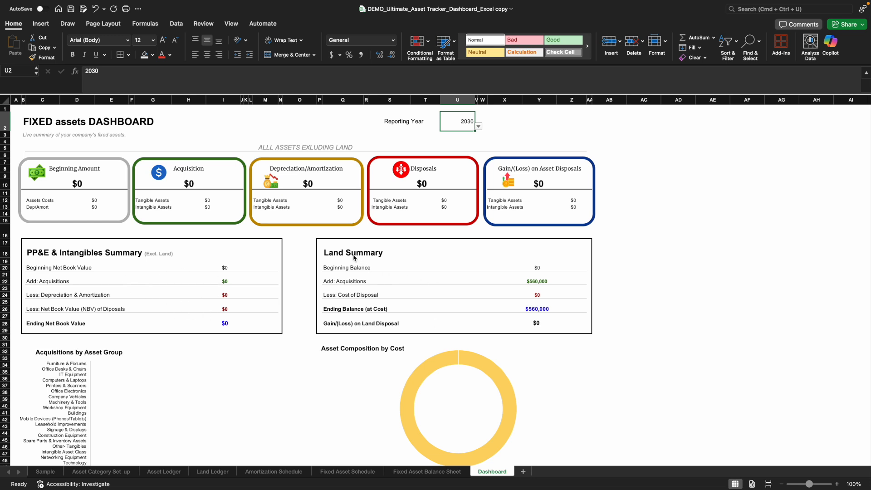
{"action": "scroll", "coordinate": [223, 379], "scroll_direction": "down", "scroll_amount": 5}
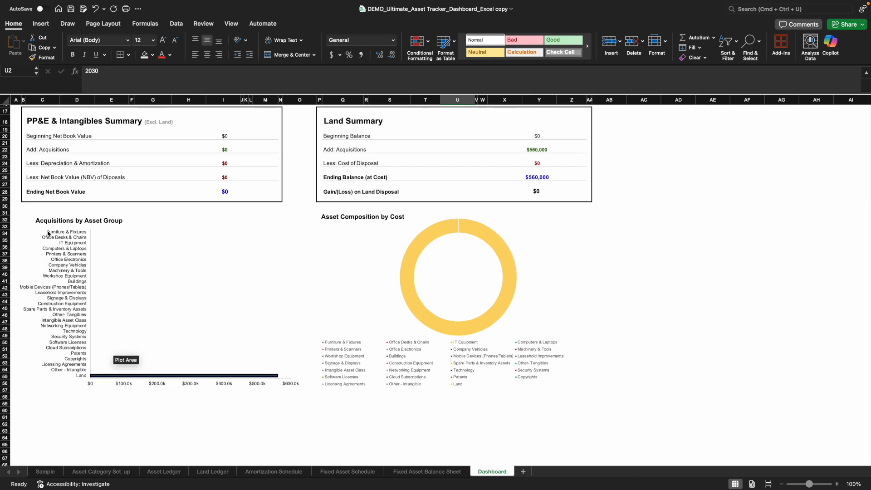
{"action": "scroll", "coordinate": [420, 322], "scroll_direction": "up", "scroll_amount": 4}
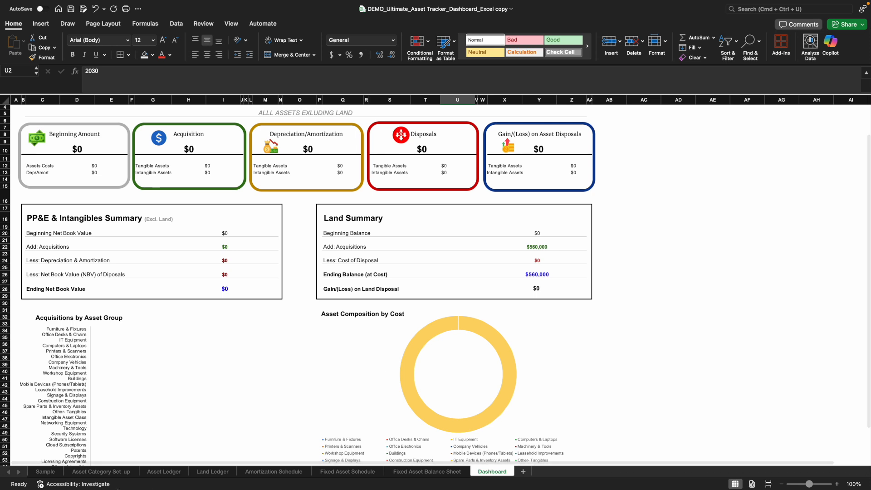
- Open the Asset Category Set_up sheet and review the tangible and intangible category names
{"action": "left_click", "coordinate": [121, 473]}
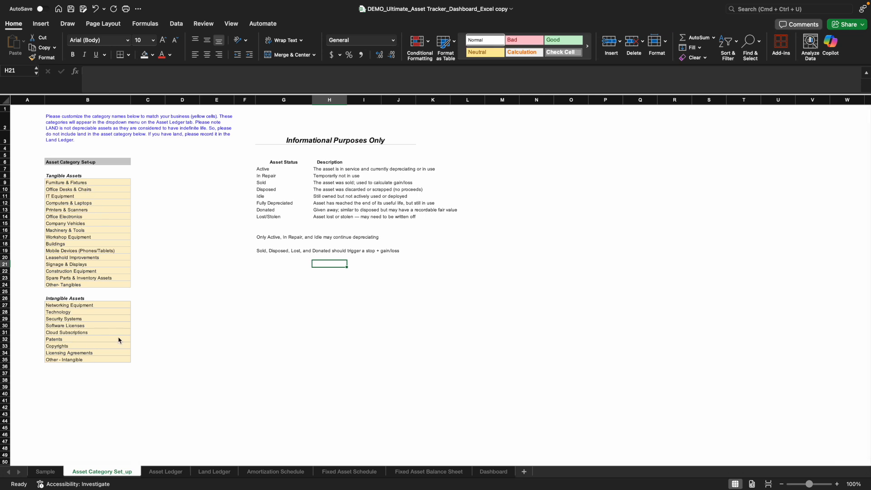
{"action": "left_click", "coordinate": [161, 341]}
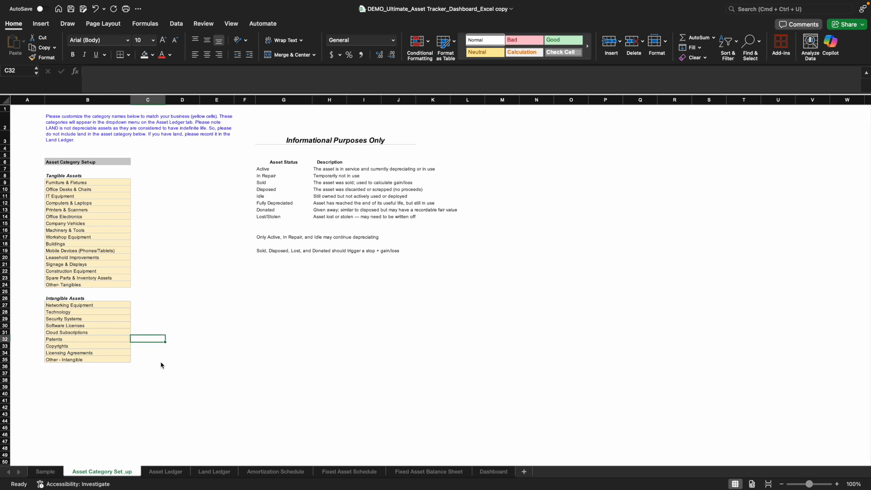
- Enter purchase date 1/1/2030 and asset number A101 in the first row of the Asset Ledger
{"action": "left_click", "coordinate": [162, 476]}
{"action": "left_click", "coordinate": [37, 266]}
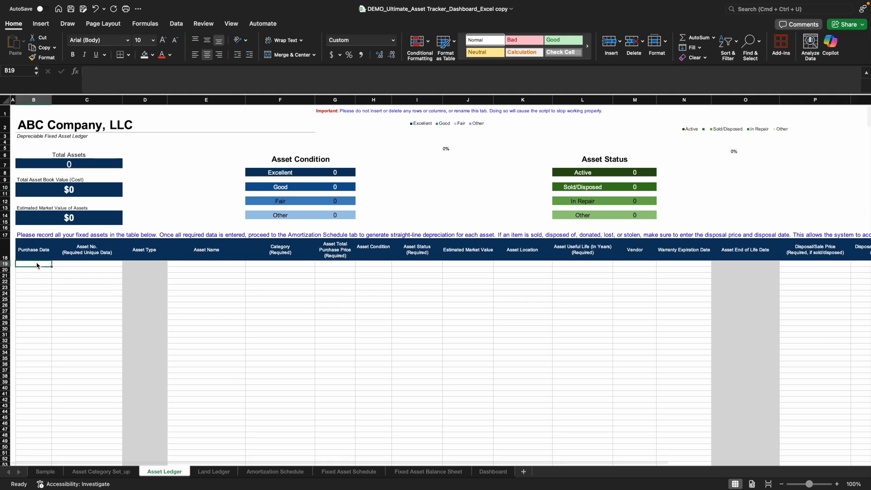
{"action": "type", "text": "1/1/"}
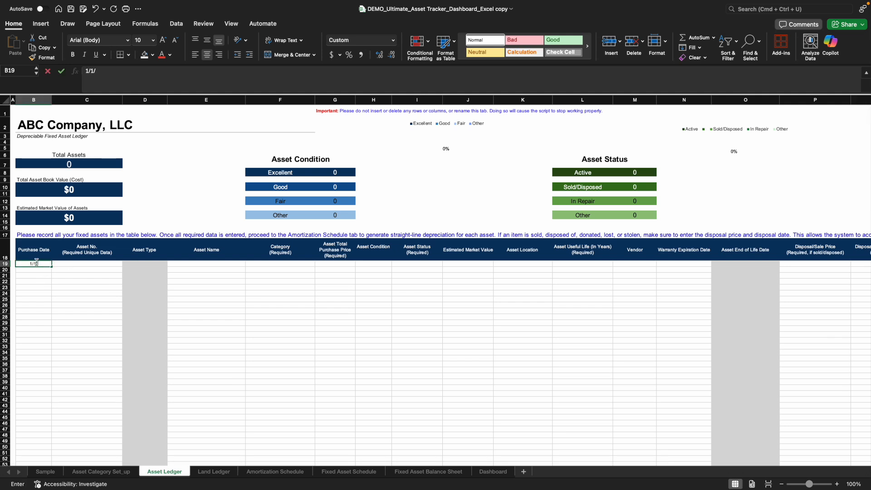
{"action": "type", "text": "2030"}
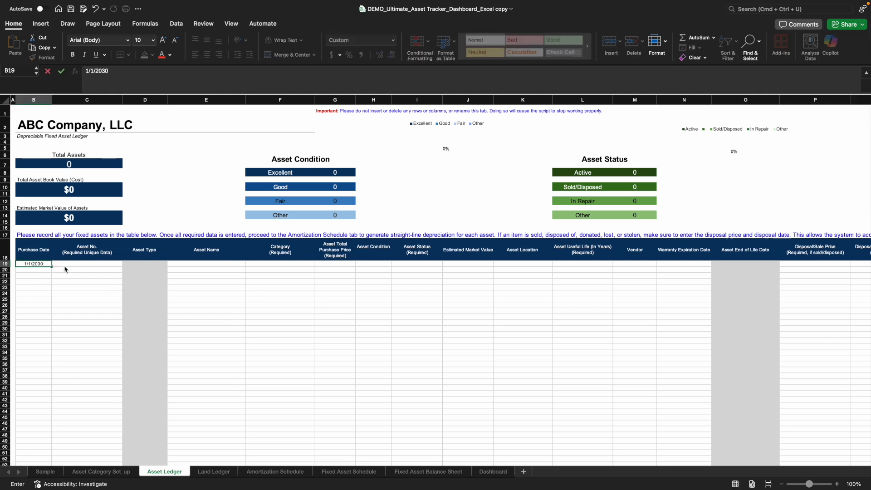
{"action": "left_click", "coordinate": [67, 264]}
{"action": "type", "text": "A10"}
{"action": "key", "text": "Return"}
- Name asset A101 "Company Van" in the Asset Ledger
{"action": "left_click", "coordinate": [196, 268]}
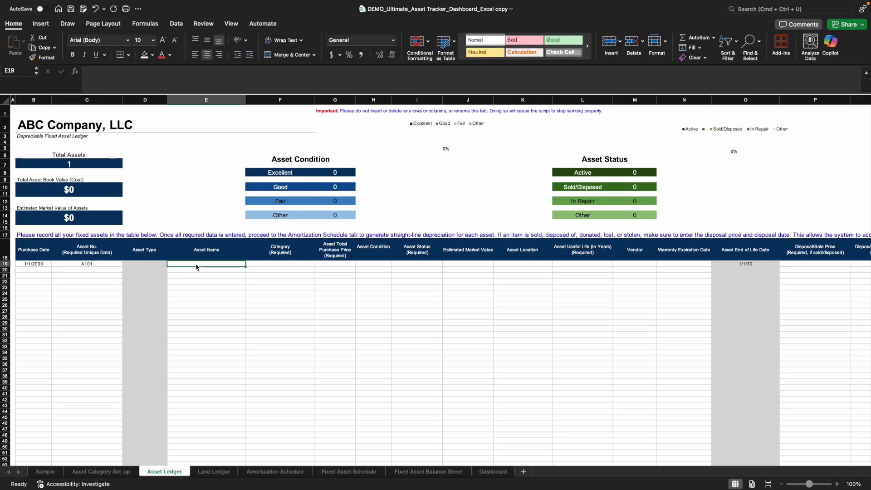
{"action": "type", "text": "Cop"}
{"action": "key", "text": "BackSpace"}
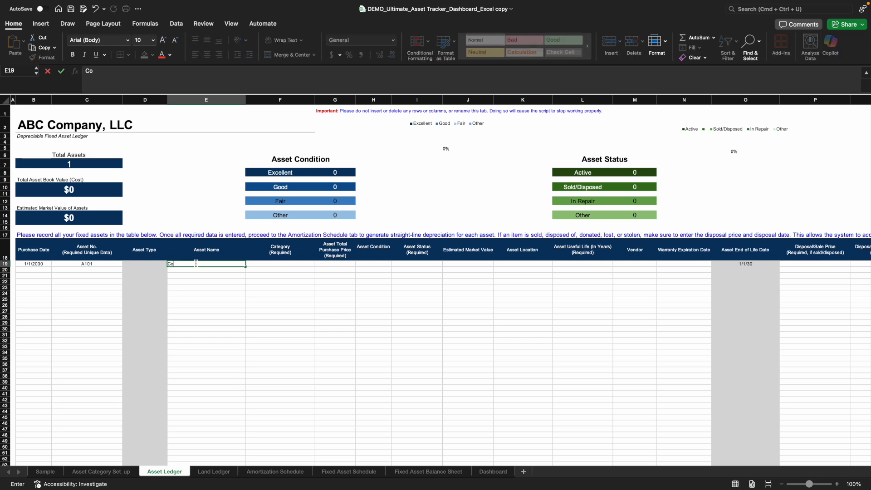
{"action": "type", "text": "mpany Van"}
- Check the category choices against the Asset Category Set_up sheet and set the van's category to Company Vehicles
{"action": "left_click", "coordinate": [271, 266]}
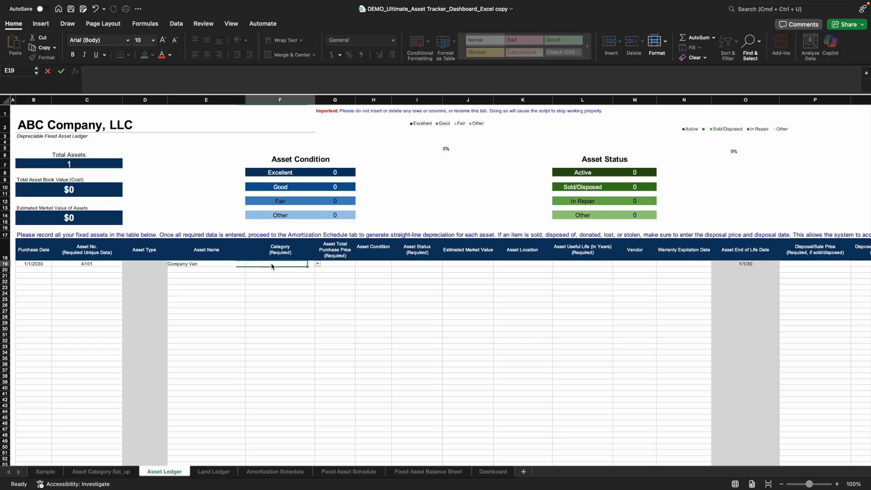
{"action": "left_click", "coordinate": [318, 265]}
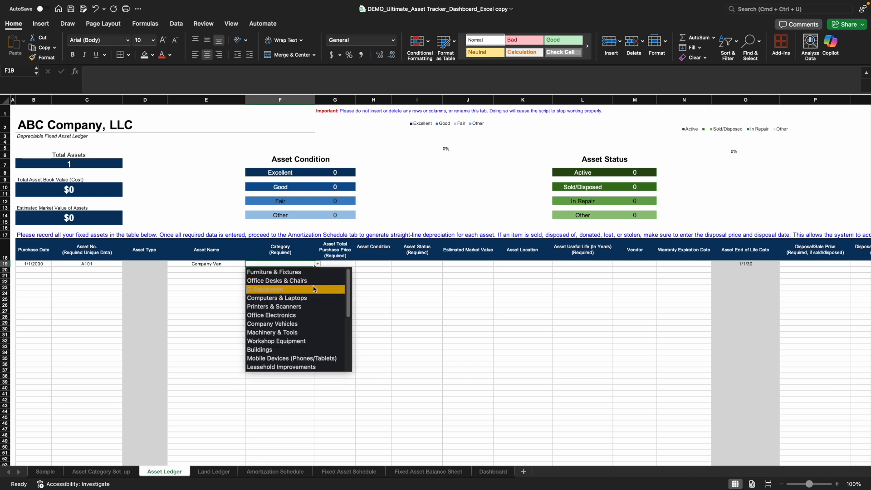
{"action": "left_click", "coordinate": [117, 475]}
{"action": "left_click", "coordinate": [115, 473]}
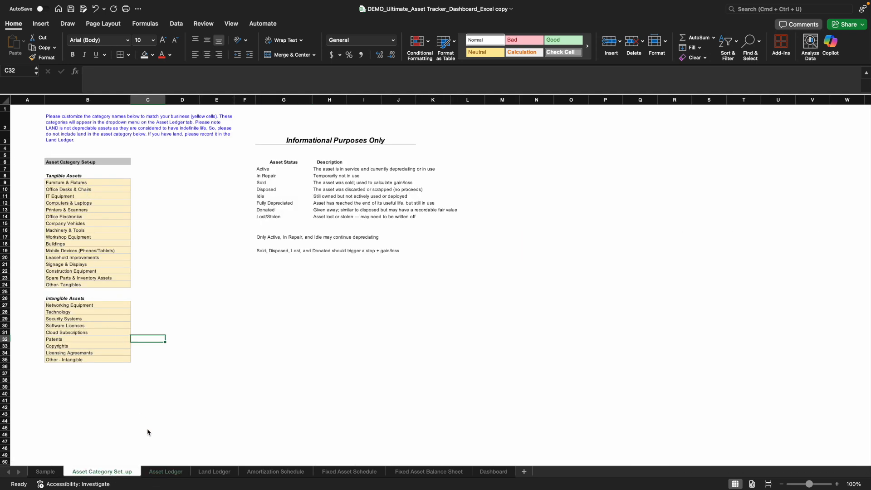
{"action": "left_click", "coordinate": [167, 473]}
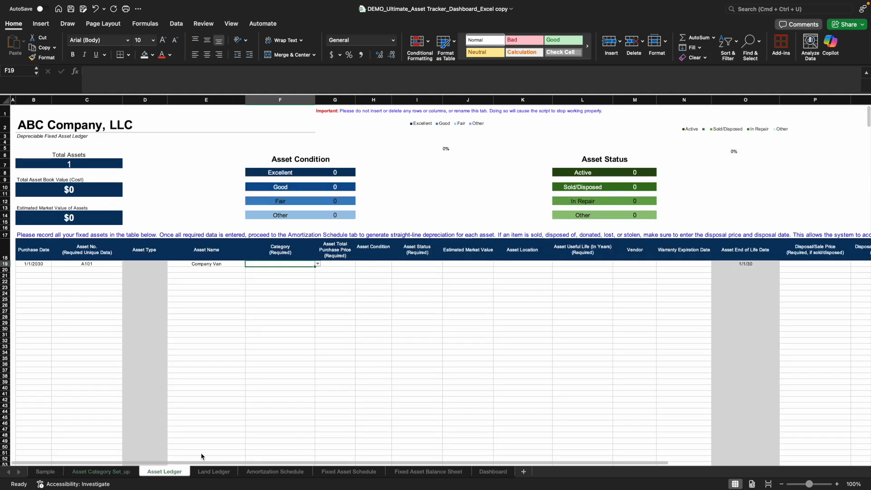
{"action": "left_click", "coordinate": [318, 264]}
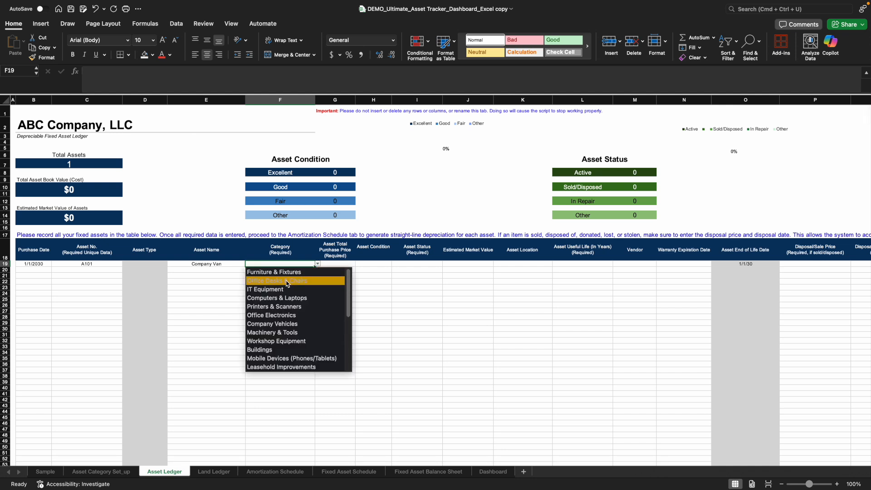
{"action": "left_click", "coordinate": [289, 325]}
- Set the van's total purchase price to $50,000 and its asset condition to Excellent
{"action": "left_click", "coordinate": [351, 266]}
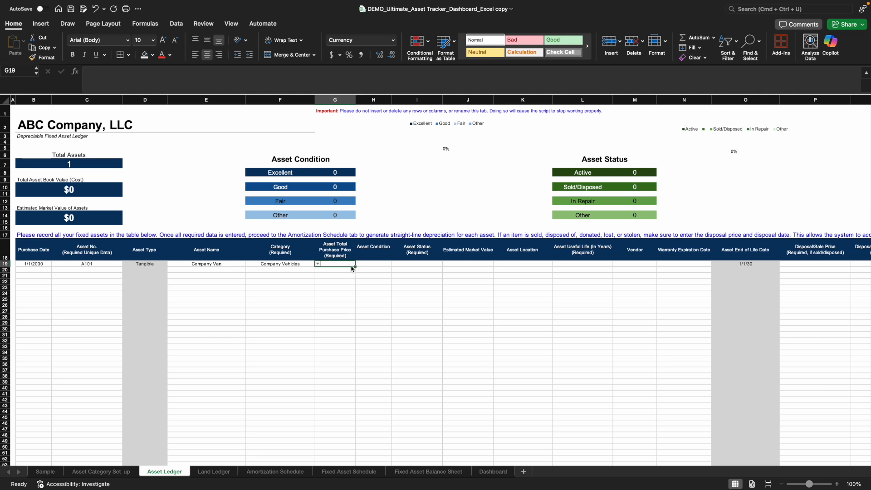
{"action": "type", "text": "5000"}
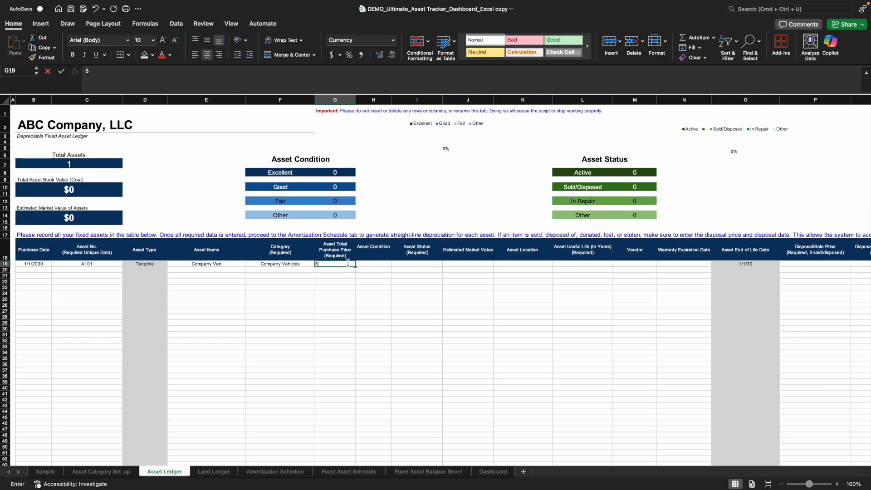
{"action": "left_click", "coordinate": [374, 263]}
{"action": "left_click", "coordinate": [394, 264]}
{"action": "left_click", "coordinate": [372, 273]}
- Set the van's asset status to Active and its estimated market value to $45,000
{"action": "left_click", "coordinate": [429, 266]}
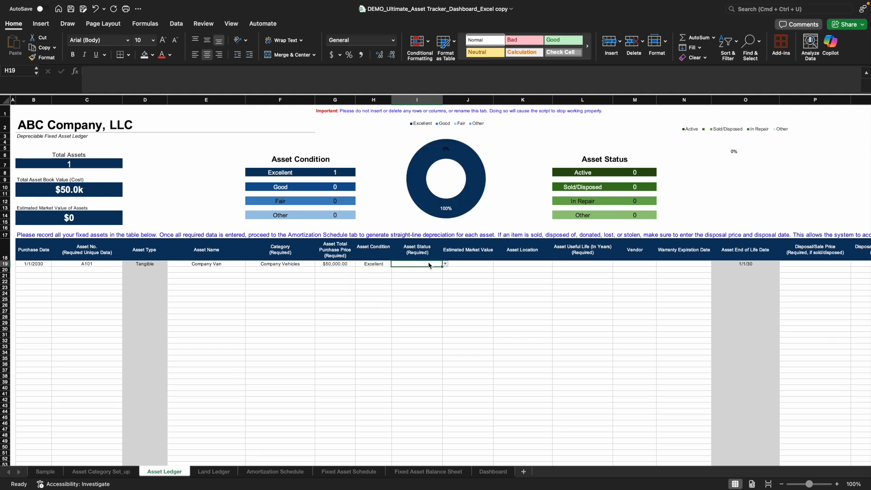
{"action": "left_click", "coordinate": [445, 264]}
{"action": "left_click", "coordinate": [431, 272]}
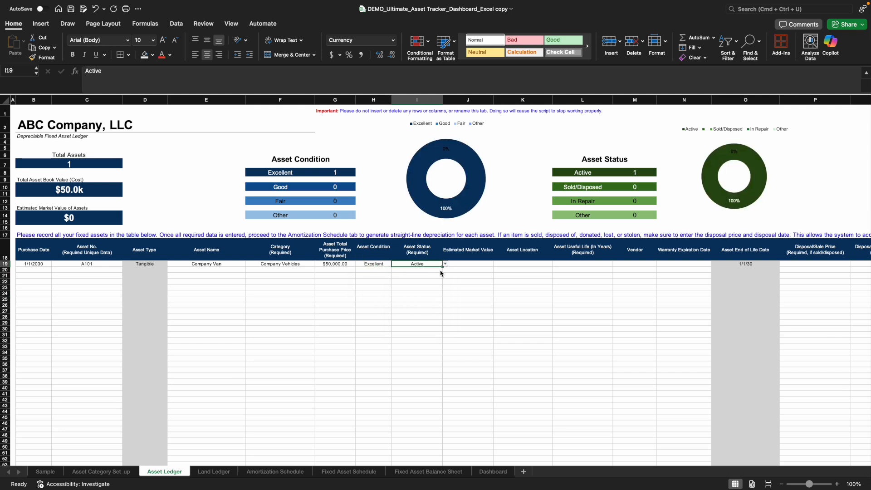
{"action": "left_click", "coordinate": [470, 265]}
{"action": "type", "text": "45,000"}
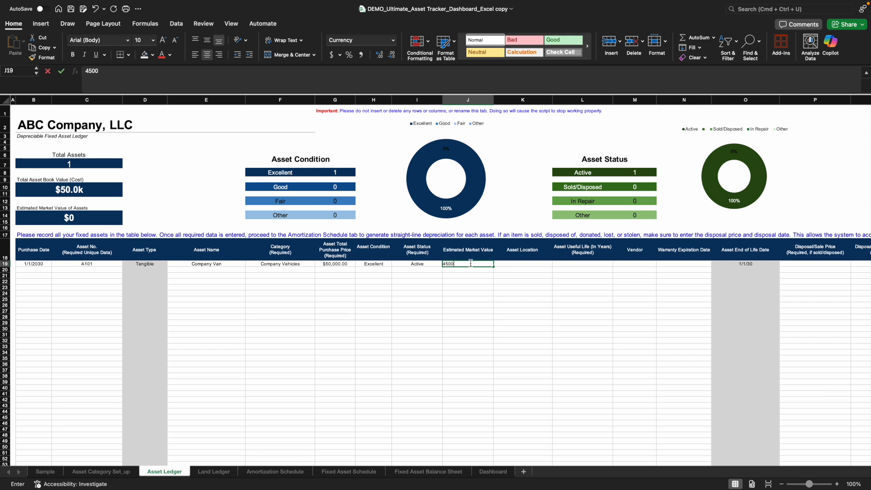
{"action": "left_click", "coordinate": [481, 308]}
- Enter "Main Parking Lot" as the van's asset location, correcting the capitalization of "Parking"
{"action": "left_click", "coordinate": [522, 265]}
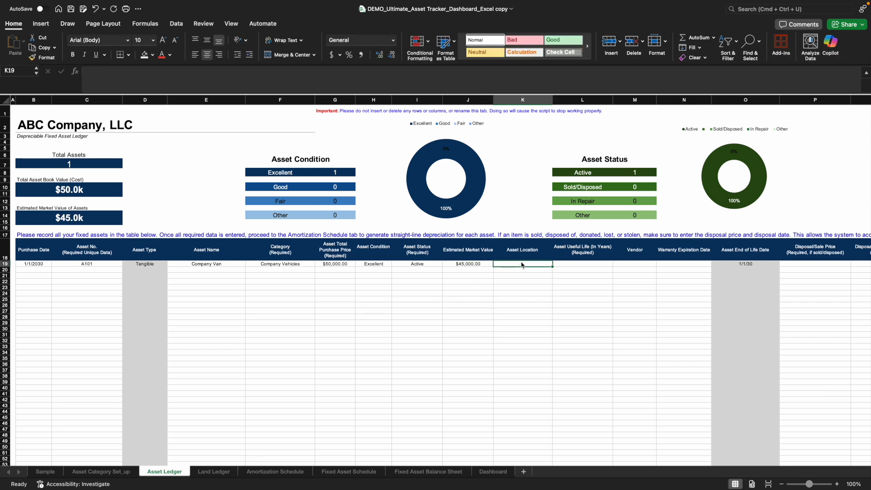
{"action": "type", "text": "Main pArking Lo"}
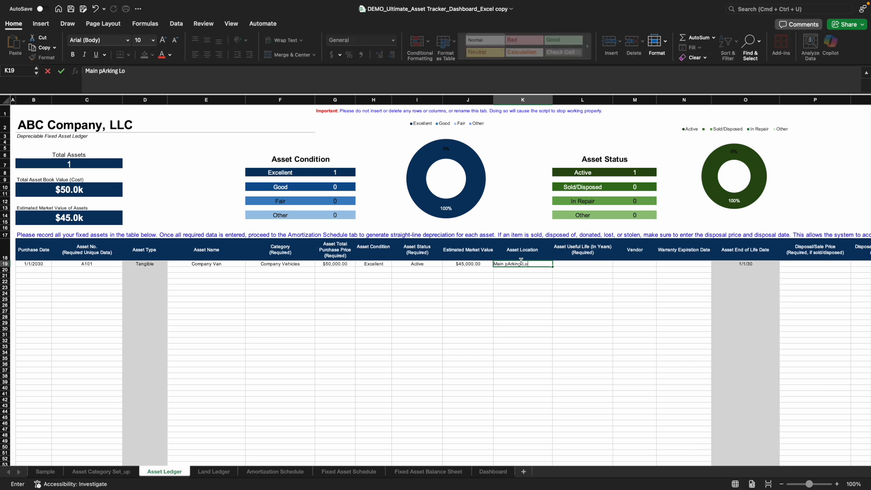
{"action": "left_click", "coordinate": [511, 264]}
{"action": "key", "text": "BackSpace"}
{"action": "key", "text": "BackSpace"}
{"action": "type", "text": "Pa"}
- Set the van's useful life to 7 years and its vendor to Ford
{"action": "left_click", "coordinate": [571, 265]}
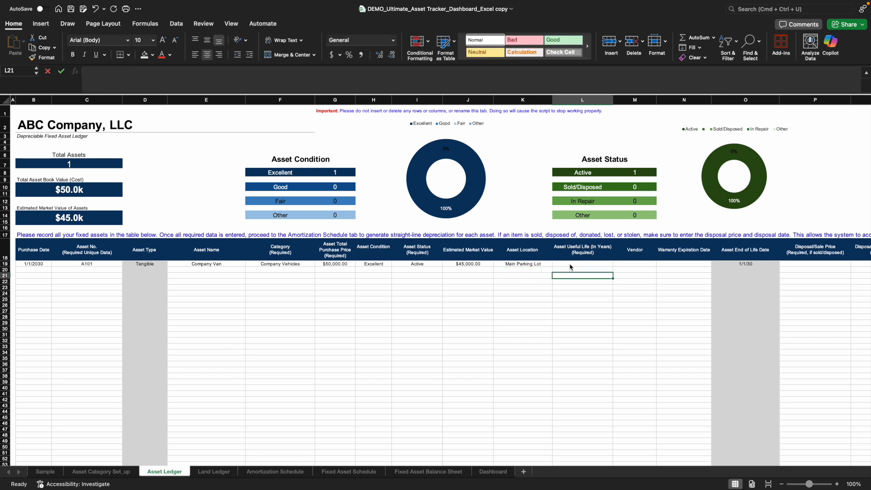
{"action": "type", "text": "7"}
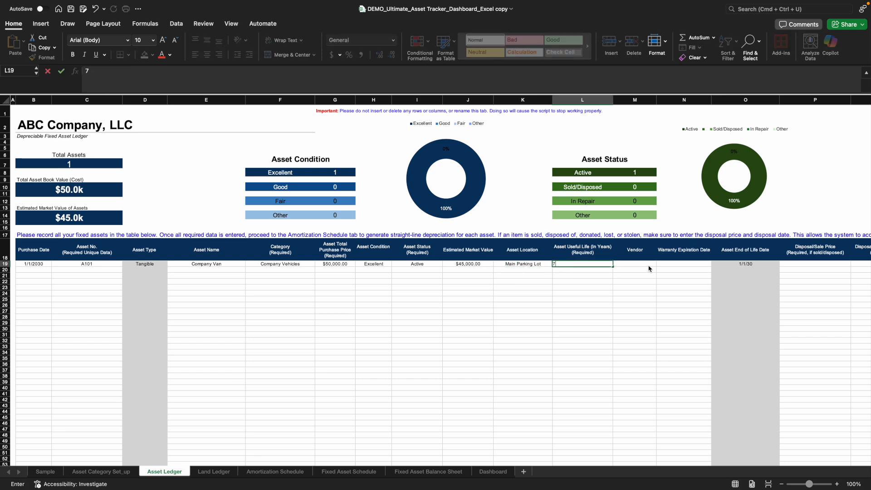
{"action": "left_click", "coordinate": [647, 263]}
{"action": "type", "text": "Forf"}
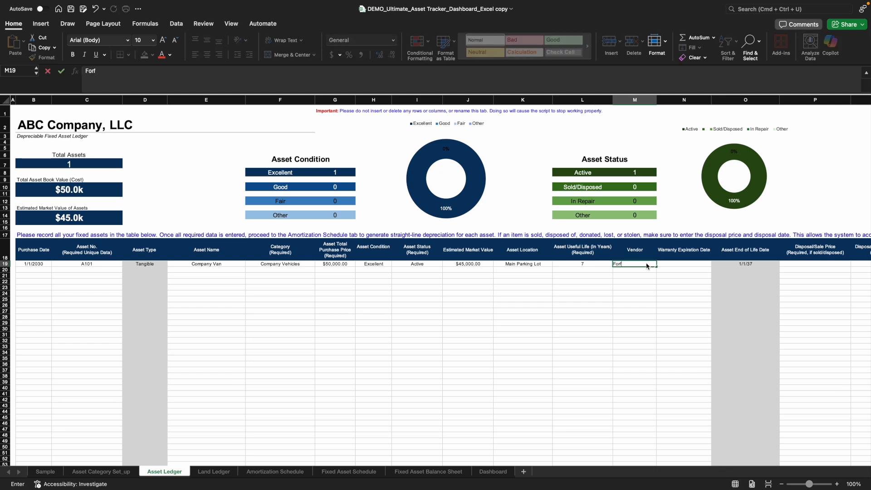
{"action": "left_click", "coordinate": [671, 265]}
{"action": "left_click", "coordinate": [643, 265]}
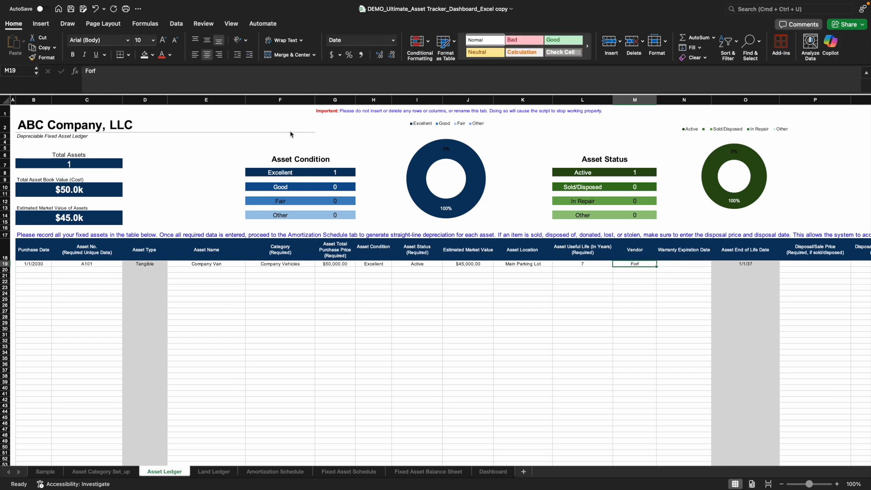
{"action": "left_click", "coordinate": [103, 71]}
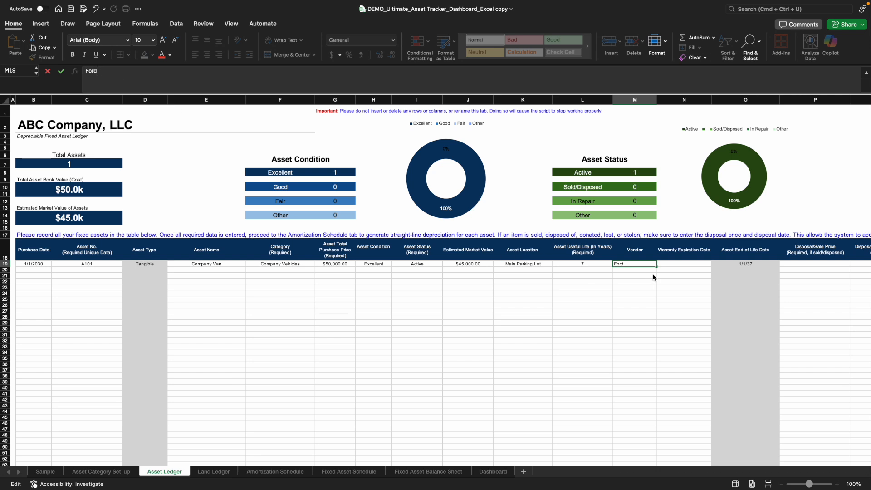
- Set the van's warranty expiration date to 2/1/31 and look over the disposal and comments columns
{"action": "left_click", "coordinate": [670, 266]}
{"action": "type", "text": "2/1/31"}
{"action": "left_click", "coordinate": [681, 288]}
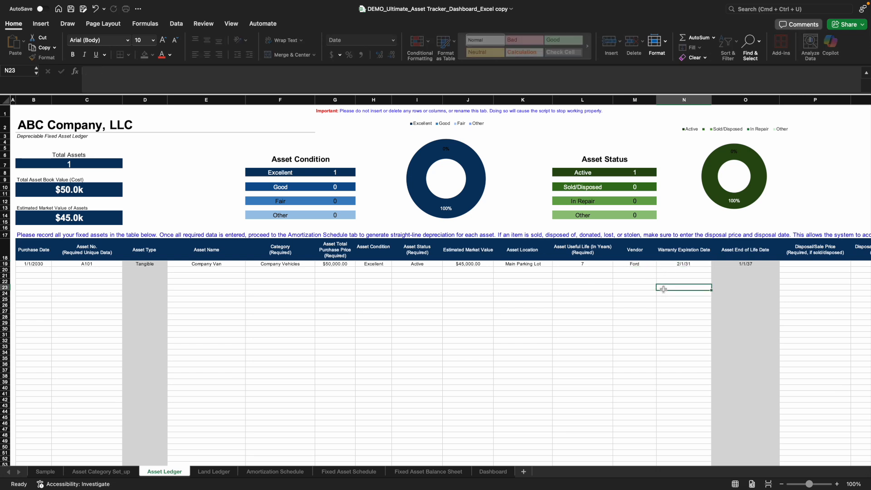
{"action": "scroll", "coordinate": [503, 466], "scroll_direction": "right", "scroll_amount": 5}
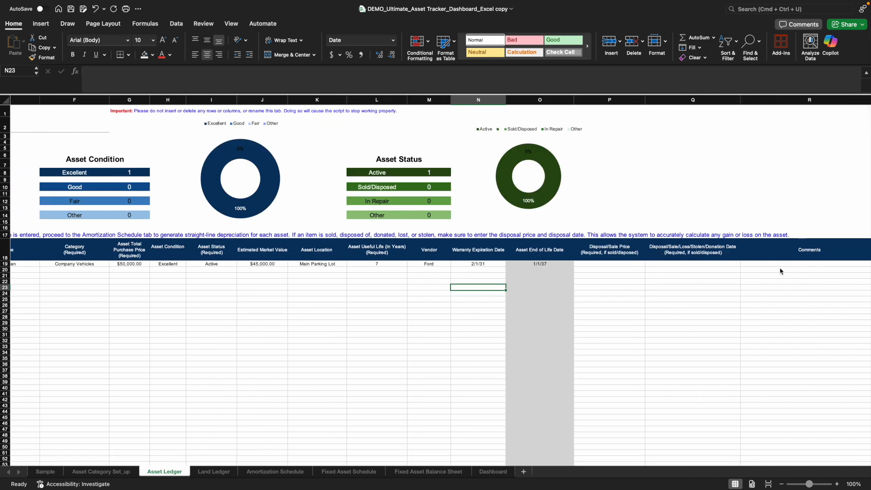
{"action": "scroll", "coordinate": [727, 463], "scroll_direction": "left", "scroll_amount": 5}
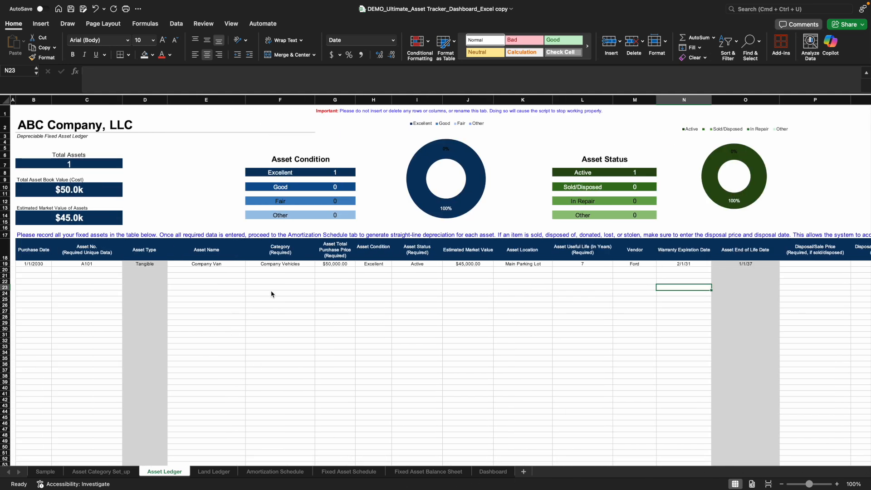
- Review the land record in the Land Ledger and the van's entry in the Asset Ledger
{"action": "left_click", "coordinate": [222, 473]}
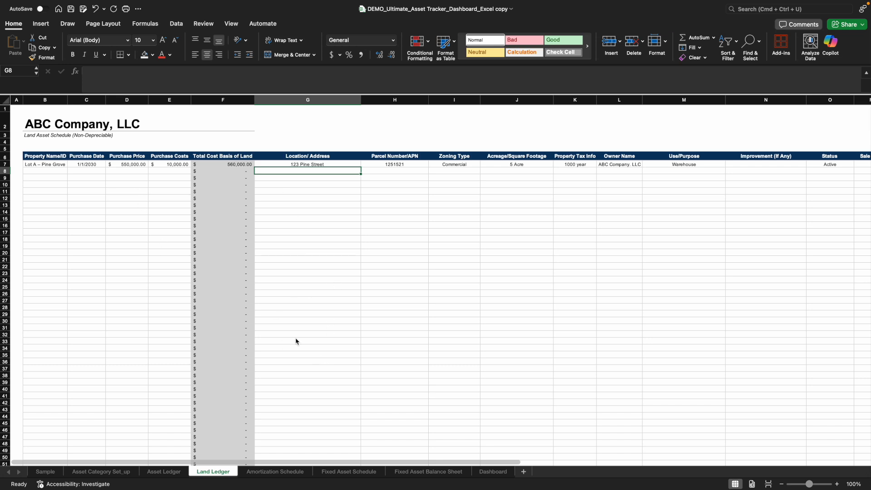
{"action": "left_click_drag", "start_coordinate": [356, 462], "coordinate": [257, 471]}
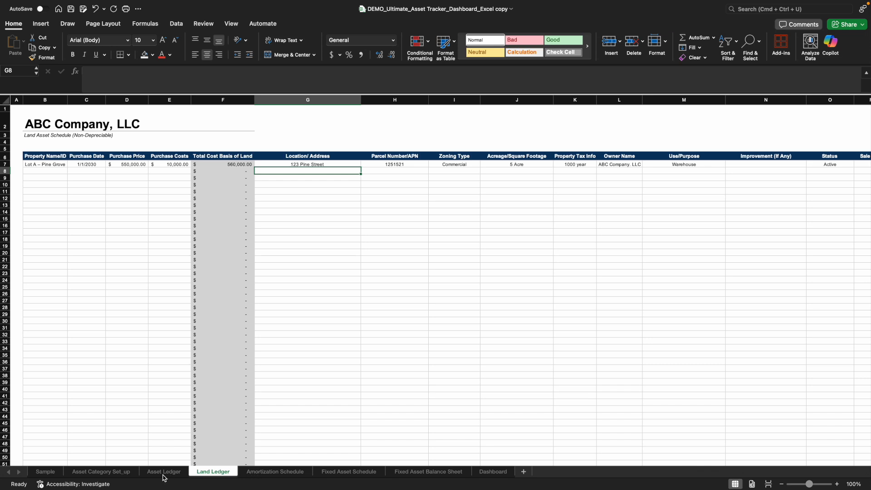
{"action": "left_click", "coordinate": [288, 474]}
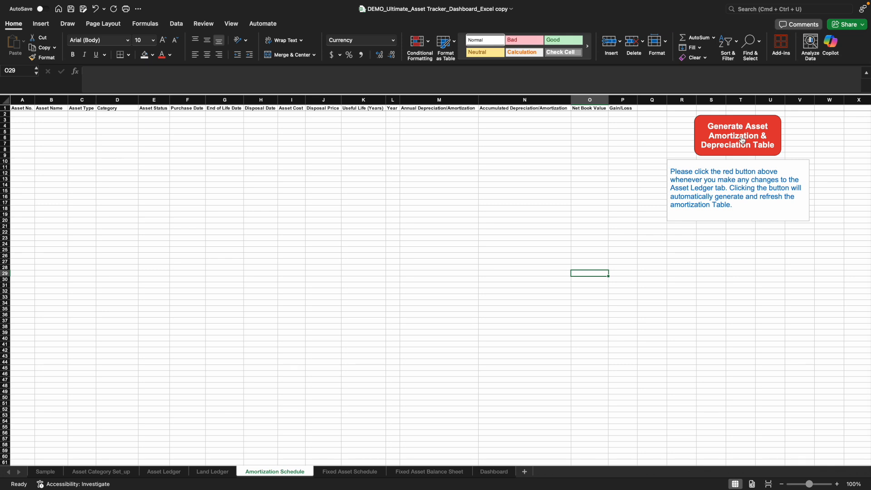
{"action": "left_click", "coordinate": [160, 476]}
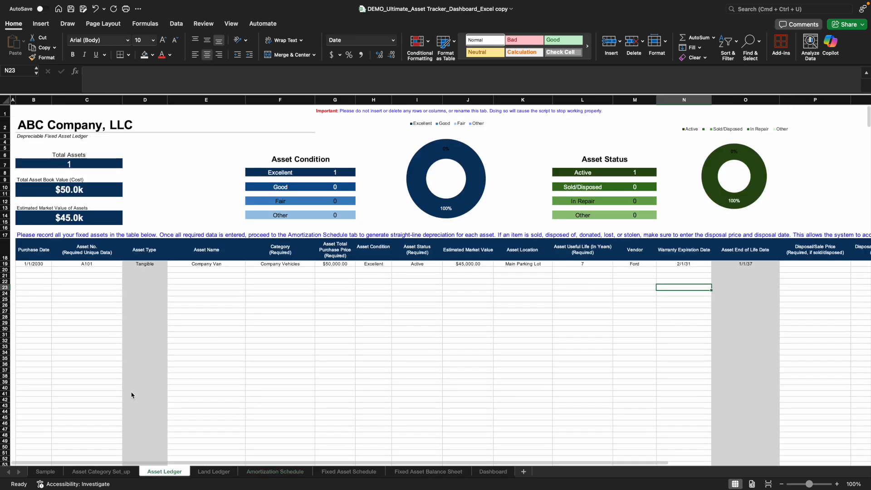
- Generate the asset amortization and depreciation table on the Amortization Schedule sheet and dismiss the completion message
{"action": "left_click", "coordinate": [279, 475]}
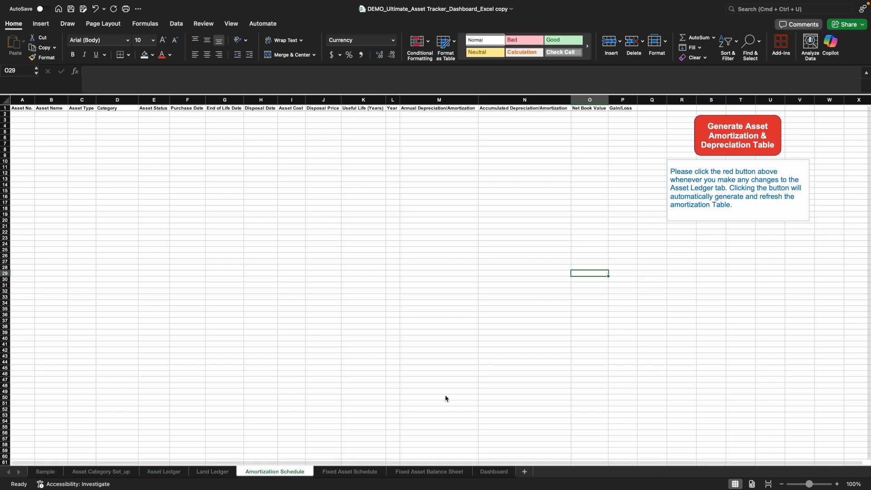
{"action": "left_click", "coordinate": [727, 147]}
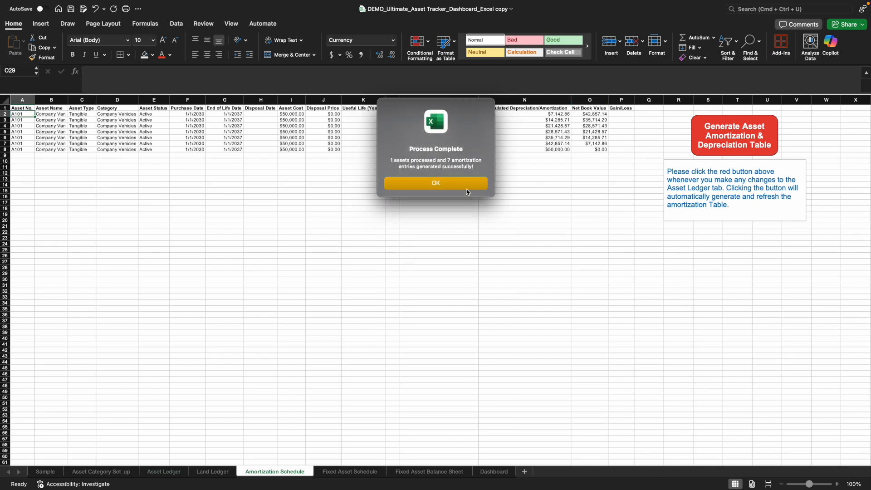
{"action": "left_click", "coordinate": [420, 187]}
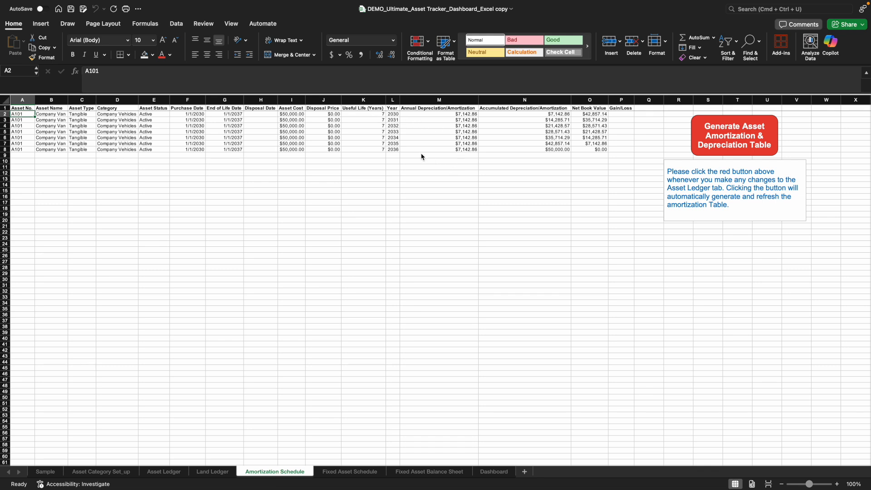
- Go through the van's annual depreciation for each year from 2030 to 2036
{"action": "left_click", "coordinate": [464, 116]}
{"action": "left_click", "coordinate": [464, 120]}
{"action": "left_click", "coordinate": [465, 126]}
{"action": "left_click", "coordinate": [465, 131]}
{"action": "left_click", "coordinate": [464, 138]}
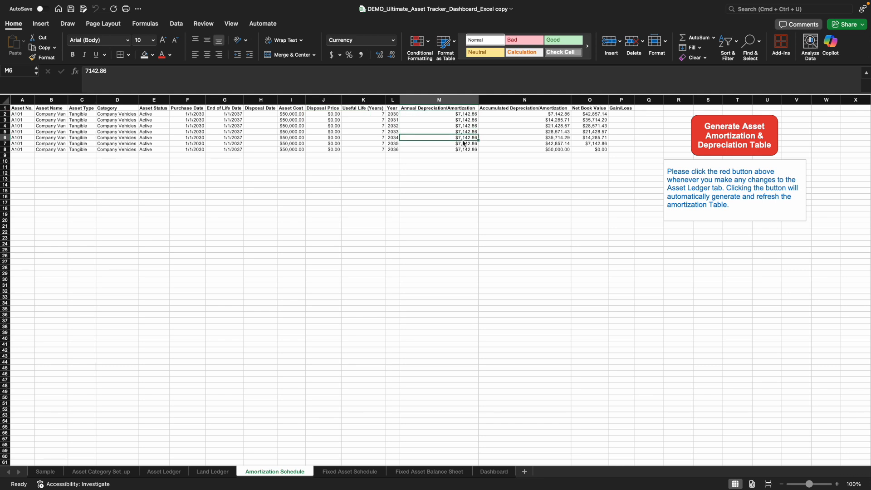
{"action": "left_click", "coordinate": [466, 145]}
{"action": "left_click", "coordinate": [465, 150]}
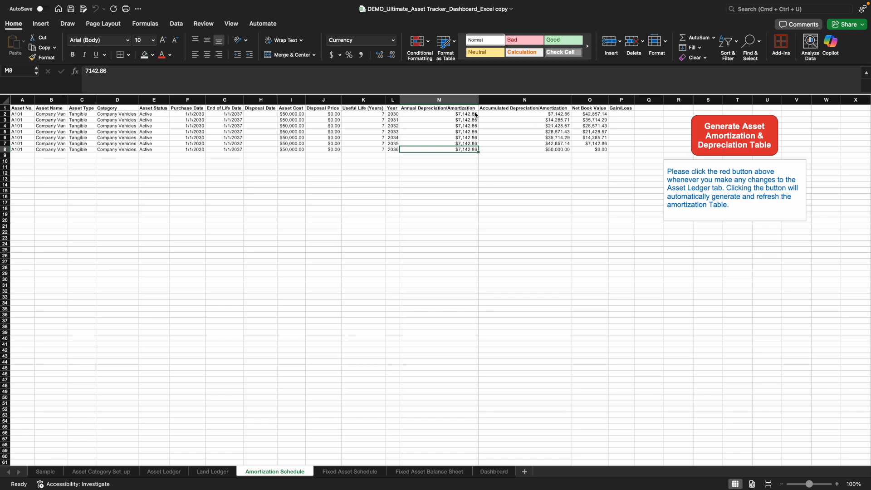
- Examine the van's accumulated depreciation and net book value for 2030, along with the Gain/Loss column
{"action": "left_click", "coordinate": [558, 114]}
{"action": "left_click_drag", "start_coordinate": [468, 115], "coordinate": [464, 132]}
{"action": "left_click", "coordinate": [561, 115]}
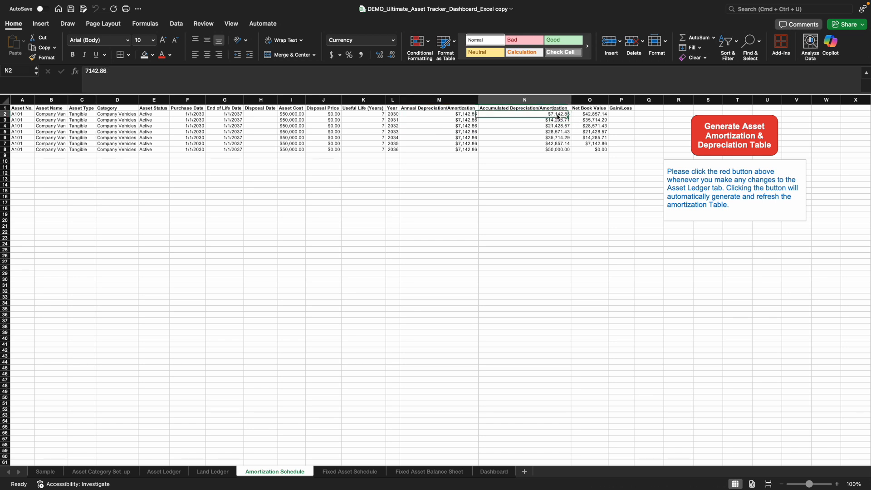
{"action": "left_click", "coordinate": [593, 115]}
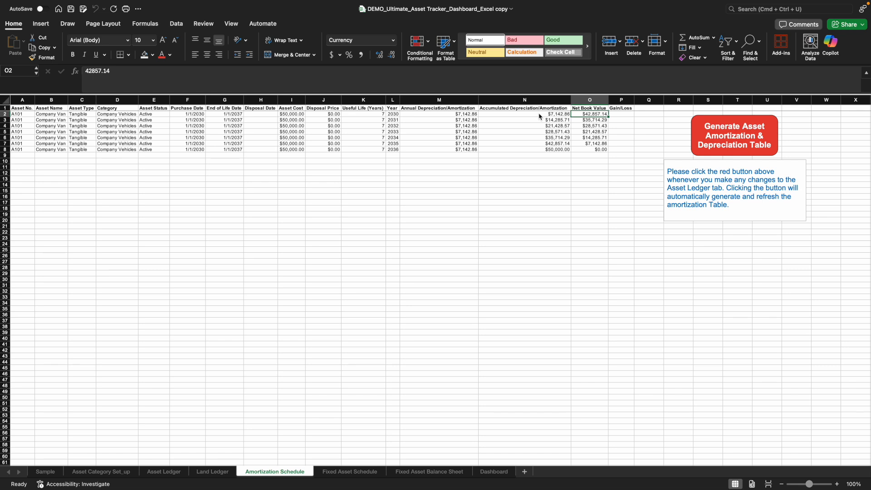
{"action": "left_click", "coordinate": [619, 121]}
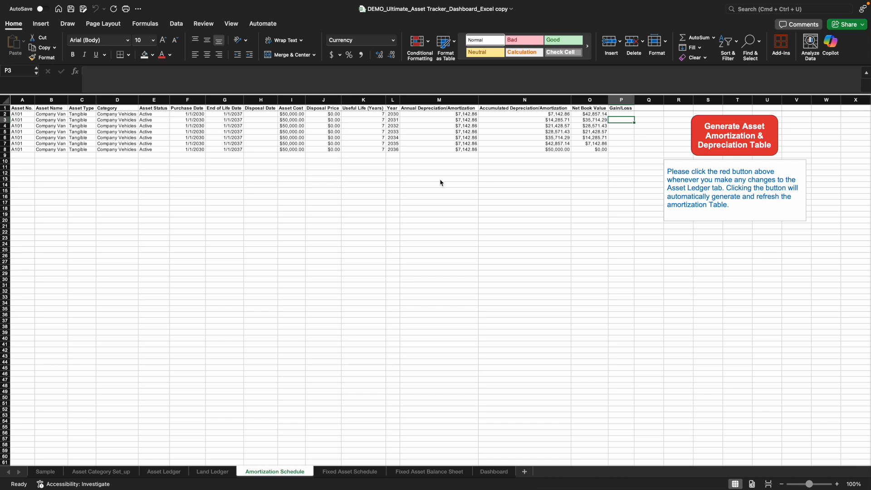
- Set the reporting year of the Fixed Asset Schedule to 2030
{"action": "left_click", "coordinate": [368, 472]}
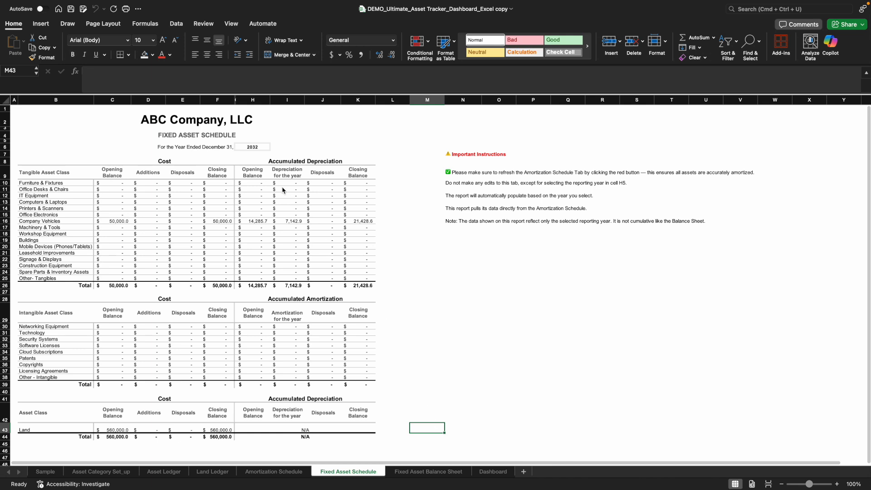
{"action": "left_click", "coordinate": [258, 148]}
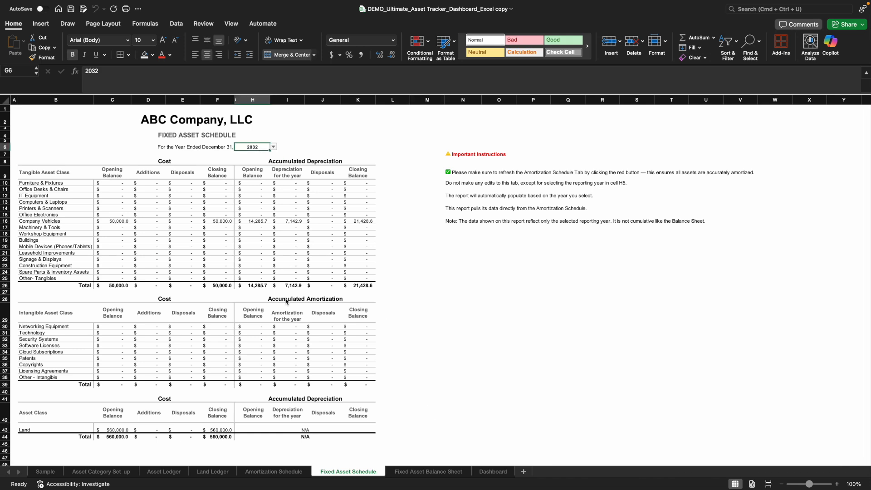
{"action": "left_click", "coordinate": [273, 147]}
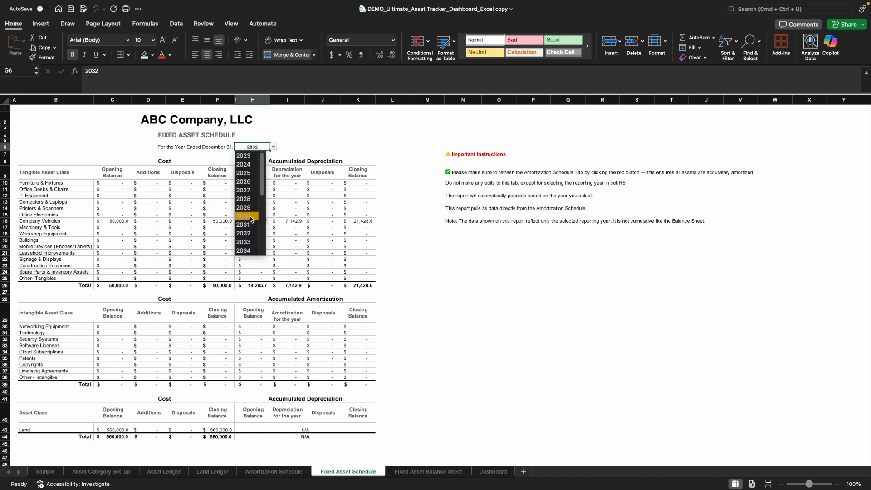
{"action": "left_click", "coordinate": [251, 217]}
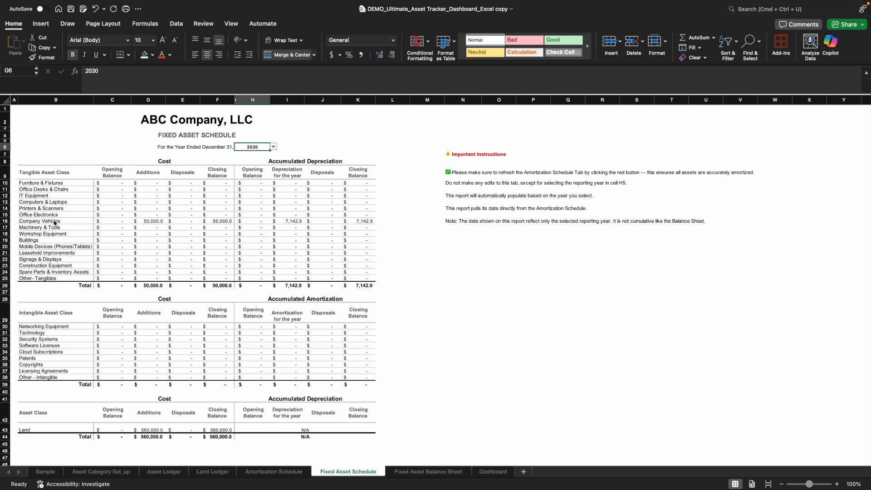
- Highlight the entire Company Vehicles row of the Fixed Asset Schedule with an orange fill
{"action": "left_click", "coordinate": [6, 222]}
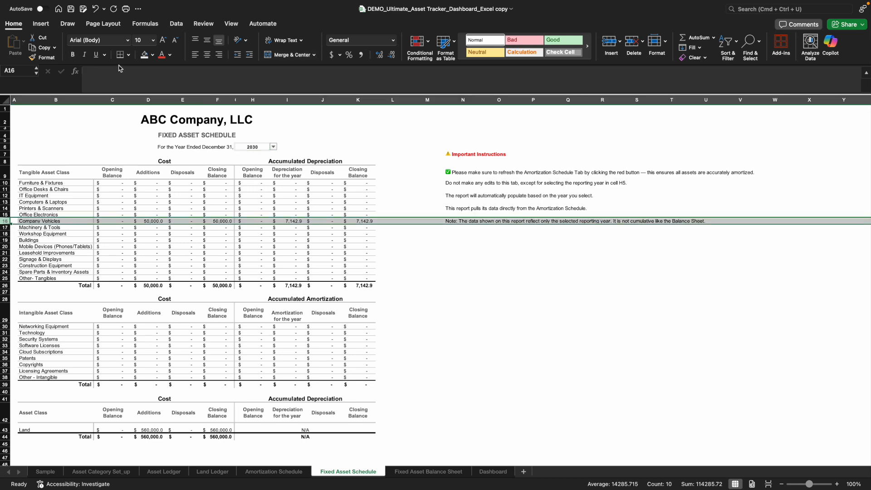
{"action": "left_click", "coordinate": [153, 55]}
{"action": "left_click", "coordinate": [198, 108]}
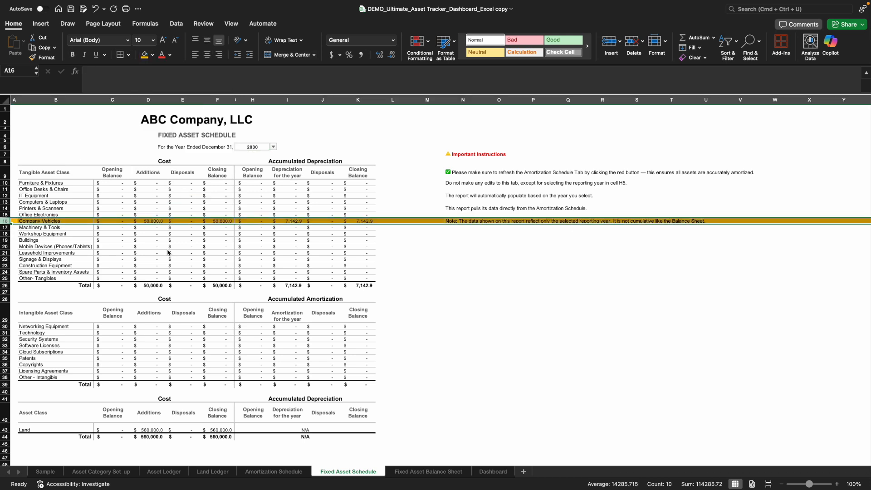
{"action": "left_click", "coordinate": [161, 273]}
- Check the Company Vehicles opening balance on the Fixed Asset Schedule against the van's purchase date in the Asset Ledger
{"action": "left_click", "coordinate": [123, 223]}
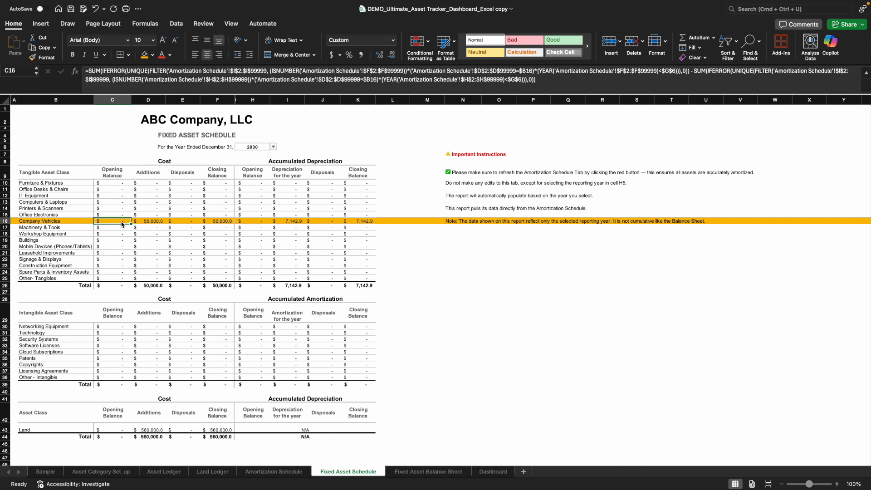
{"action": "left_click", "coordinate": [411, 273]}
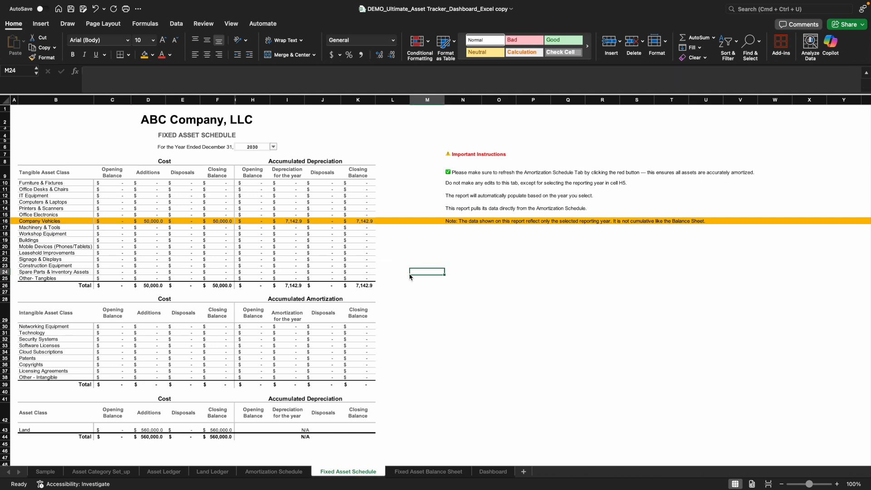
{"action": "left_click", "coordinate": [111, 222]}
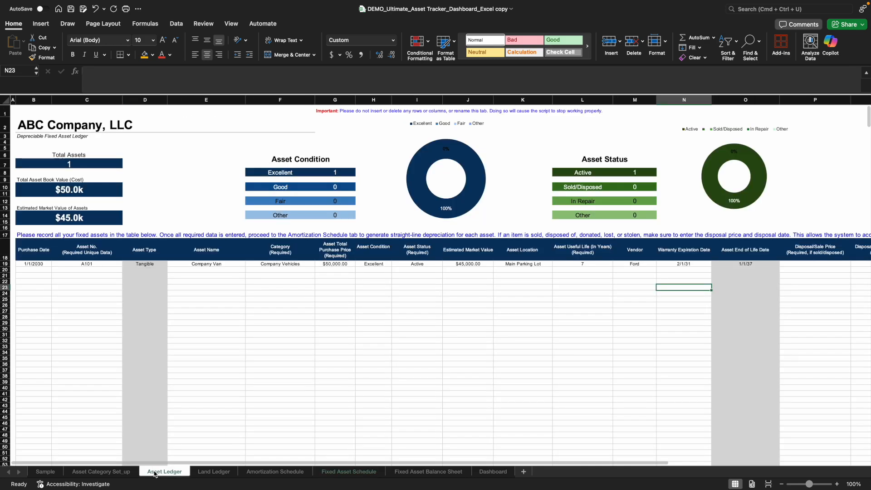
{"action": "left_click", "coordinate": [157, 472]}
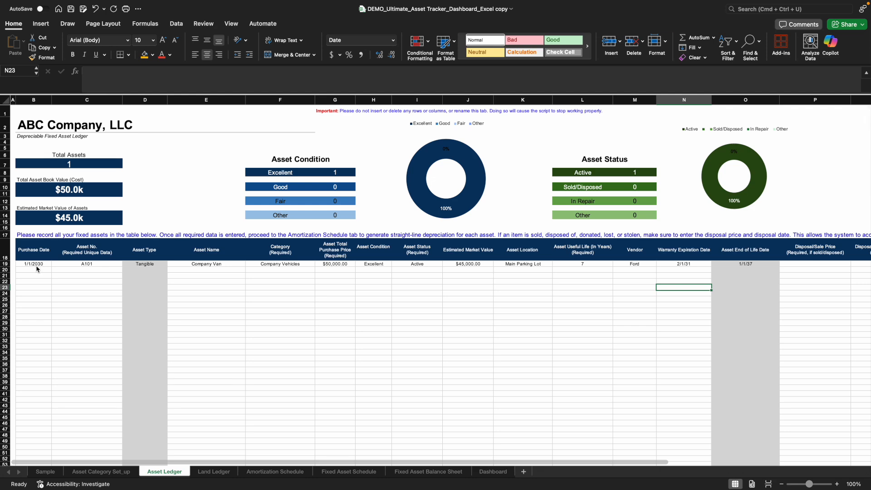
{"action": "left_click", "coordinate": [341, 472]}
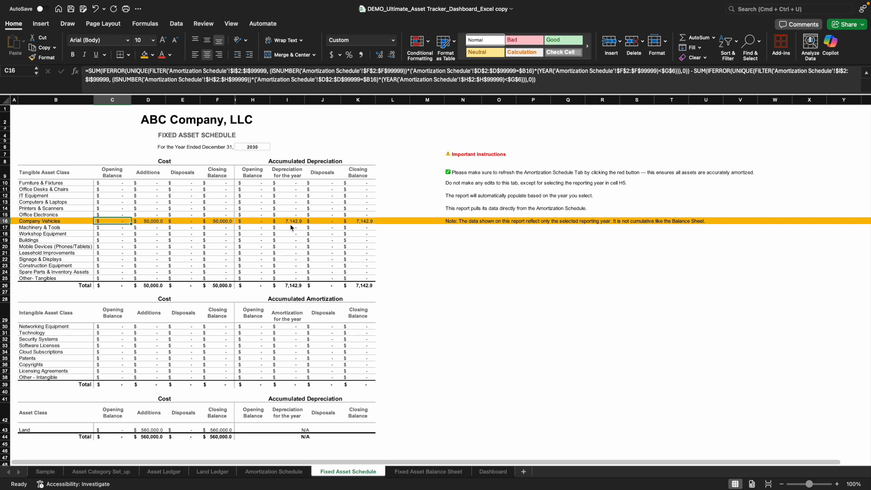
- Compare the van's 2030 annual depreciation in the Amortization Schedule with the Fixed Asset Schedule
{"action": "left_click", "coordinate": [294, 472]}
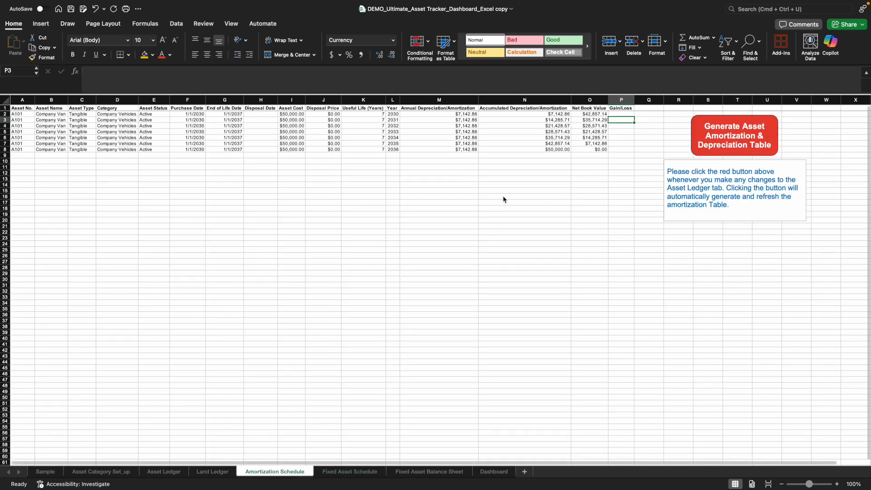
{"action": "left_click", "coordinate": [444, 115]}
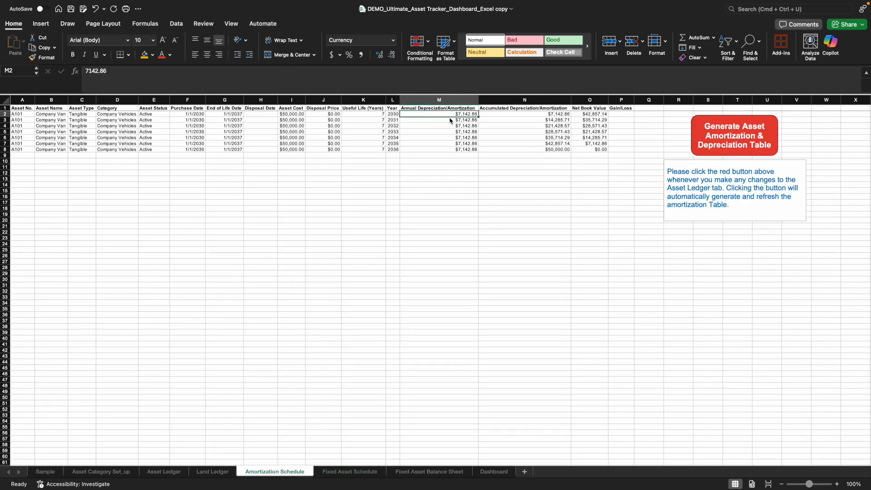
{"action": "left_click", "coordinate": [367, 472]}
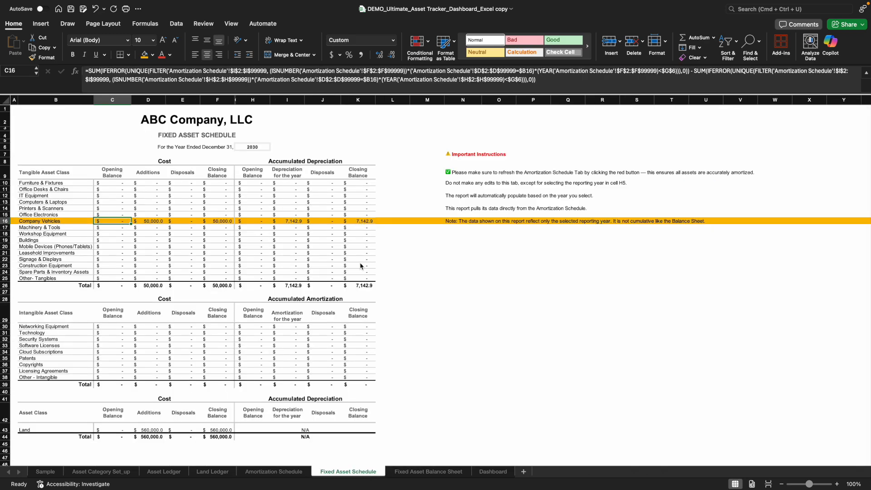
- Review the intangible and land sections of the Fixed Asset Schedule, comparing the land addition with the Land Ledger
{"action": "scroll", "coordinate": [153, 322], "scroll_direction": "down", "scroll_amount": 1}
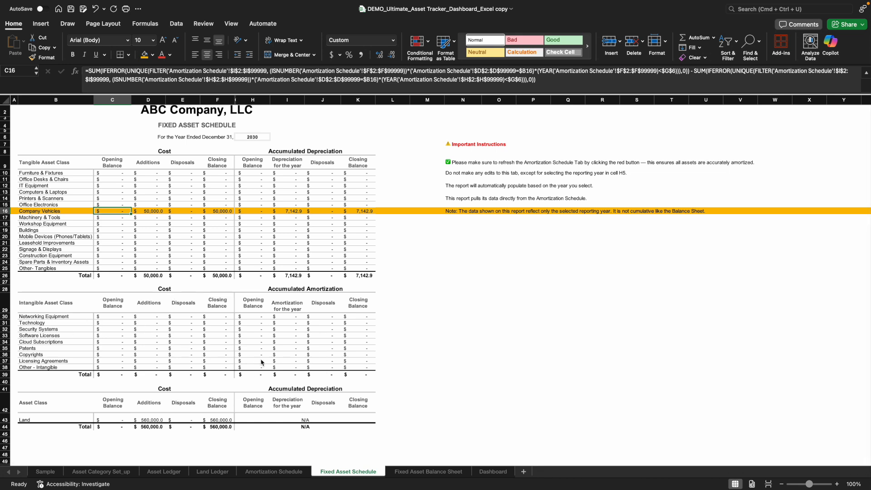
{"action": "scroll", "coordinate": [261, 363], "scroll_direction": "down", "scroll_amount": 5}
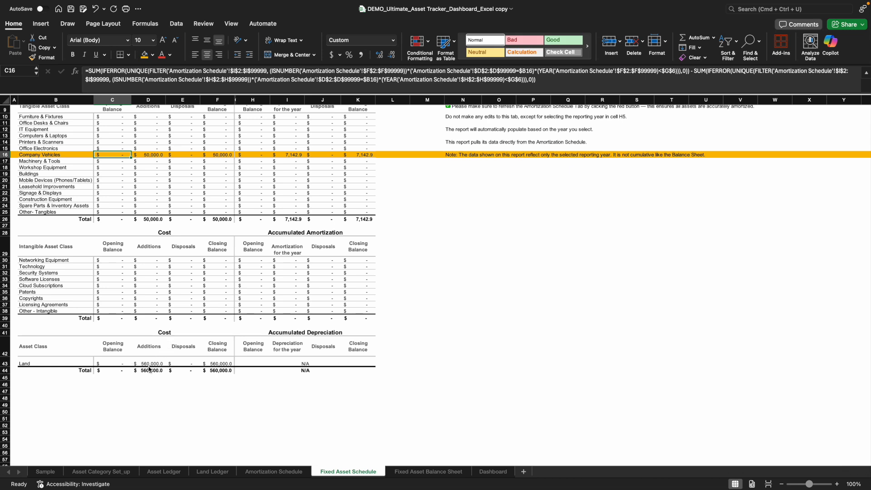
{"action": "left_click", "coordinate": [215, 473]}
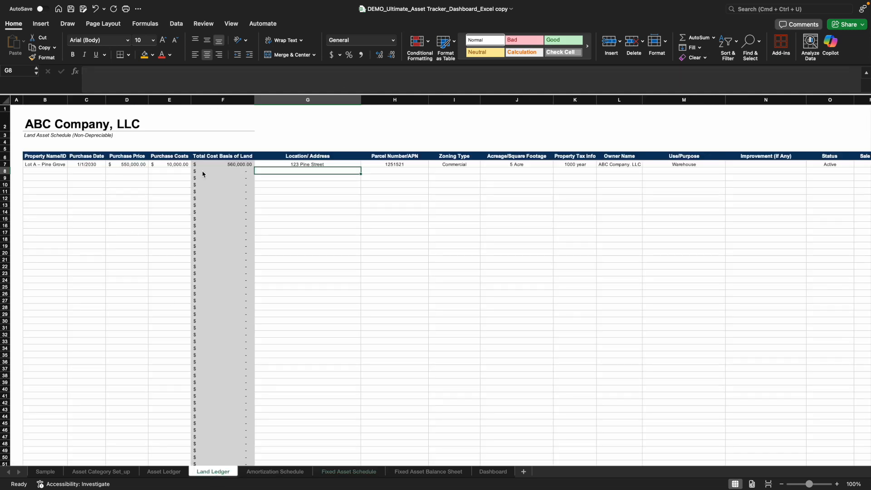
{"action": "left_click", "coordinate": [357, 473]}
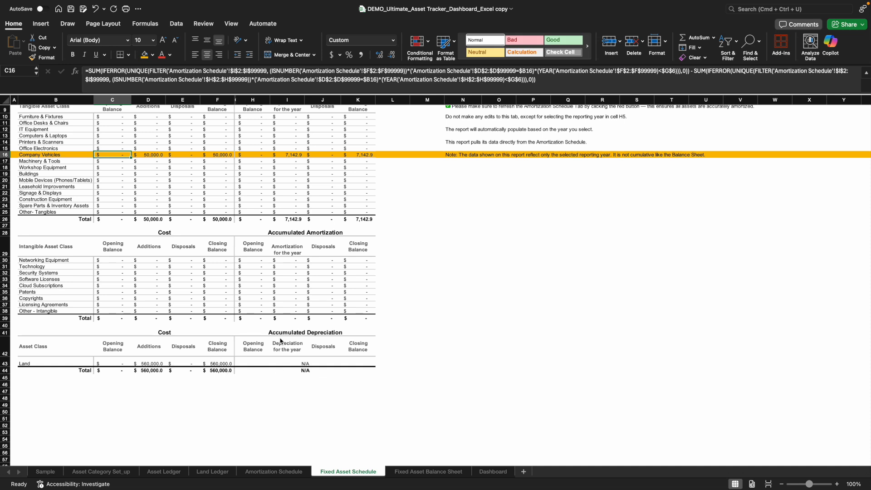
{"action": "scroll", "coordinate": [272, 388], "scroll_direction": "up", "scroll_amount": 1}
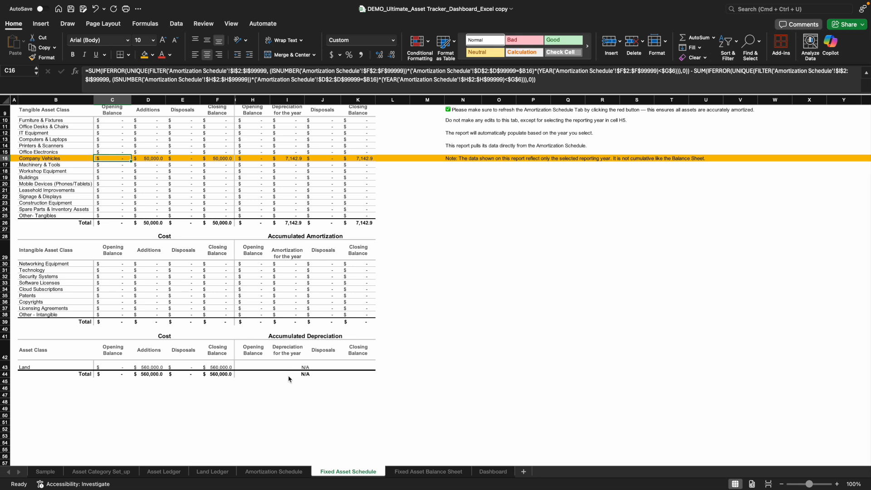
{"action": "scroll", "coordinate": [292, 369], "scroll_direction": "up", "scroll_amount": 3}
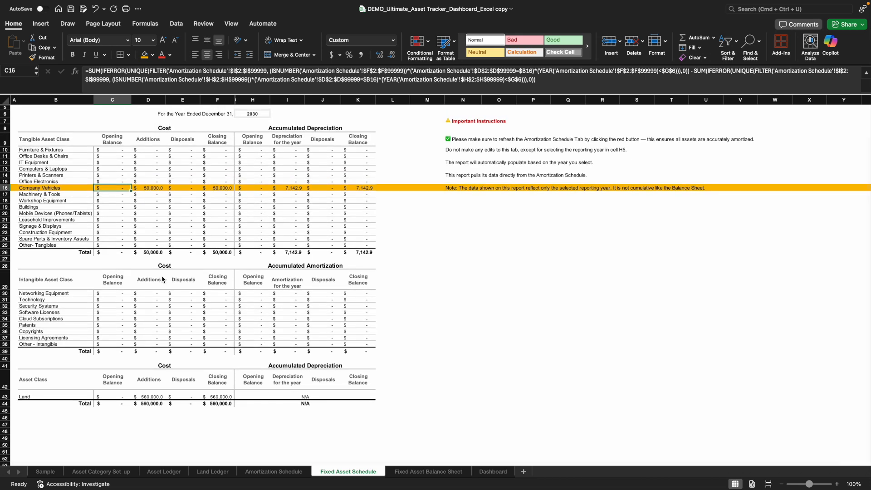
- Set the reporting year of the Fixed Asset Balance Sheet to 2030
{"action": "scroll", "coordinate": [265, 392], "scroll_direction": "up", "scroll_amount": 3}
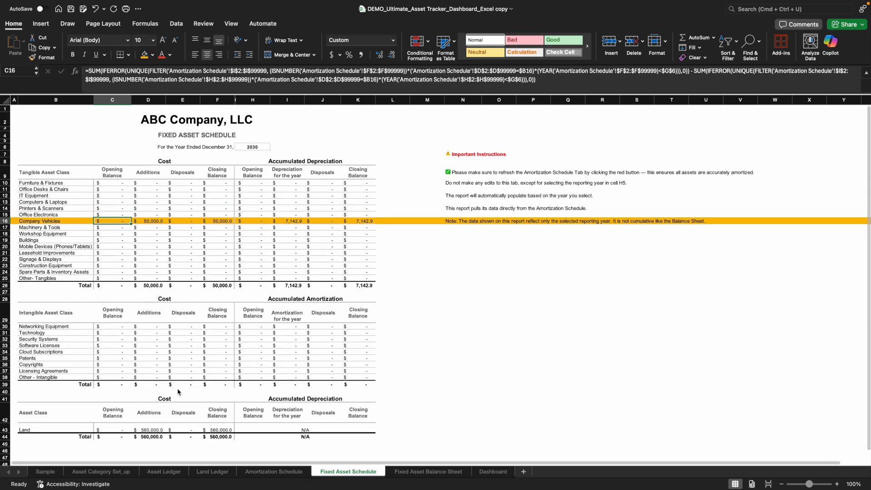
{"action": "left_click", "coordinate": [403, 474]}
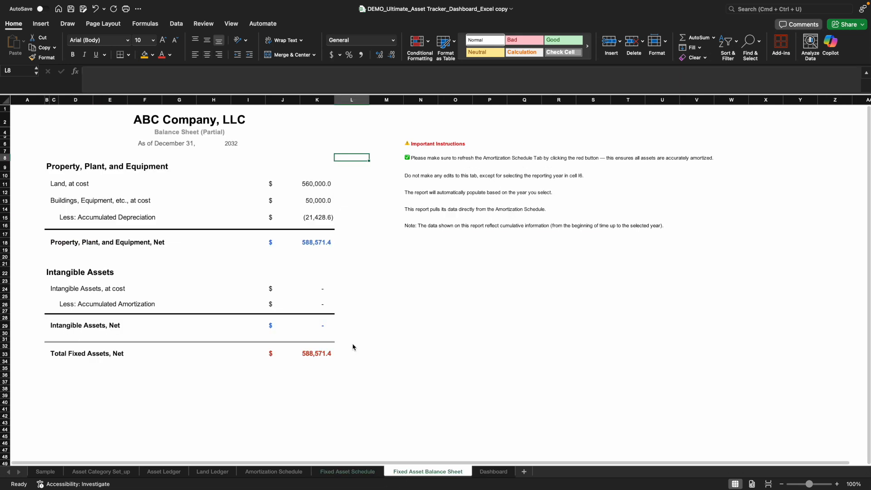
{"action": "left_click", "coordinate": [234, 145]}
{"action": "left_click", "coordinate": [269, 144]}
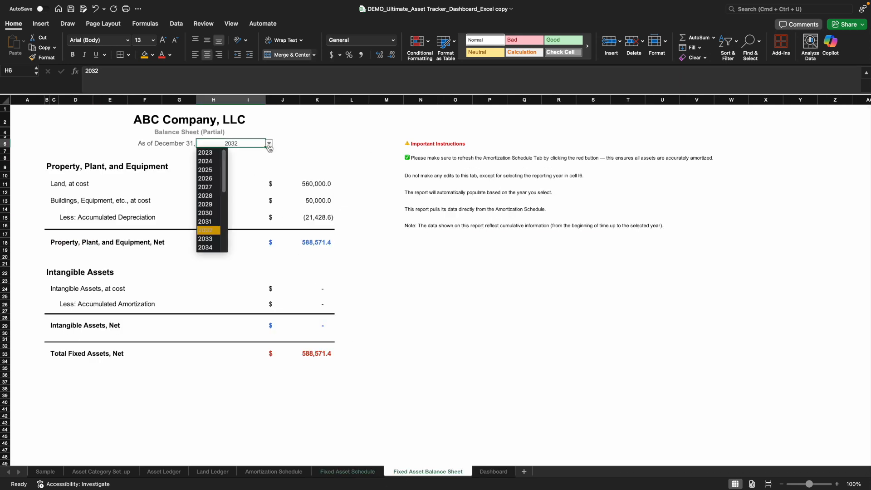
{"action": "left_click", "coordinate": [213, 218]}
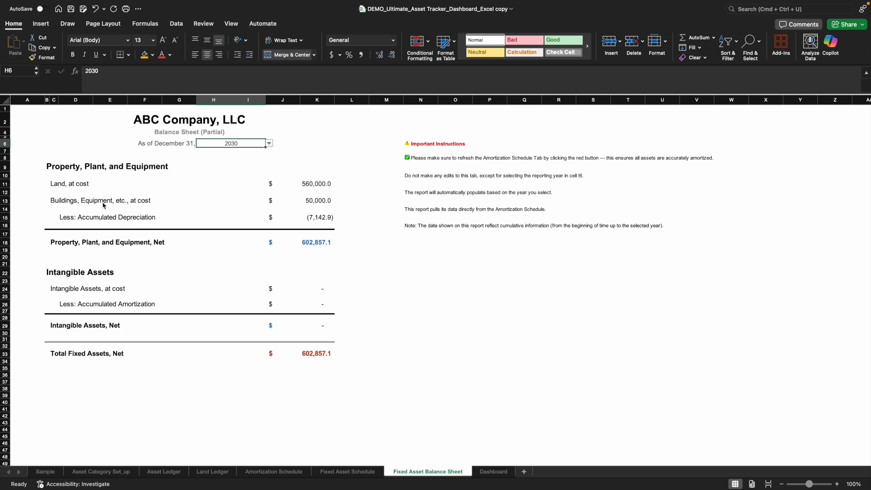
- Review the balance sheet's equipment cost, accumulated depreciation, net property and total net fixed assets
{"action": "left_click", "coordinate": [319, 205]}
{"action": "left_click", "coordinate": [317, 222]}
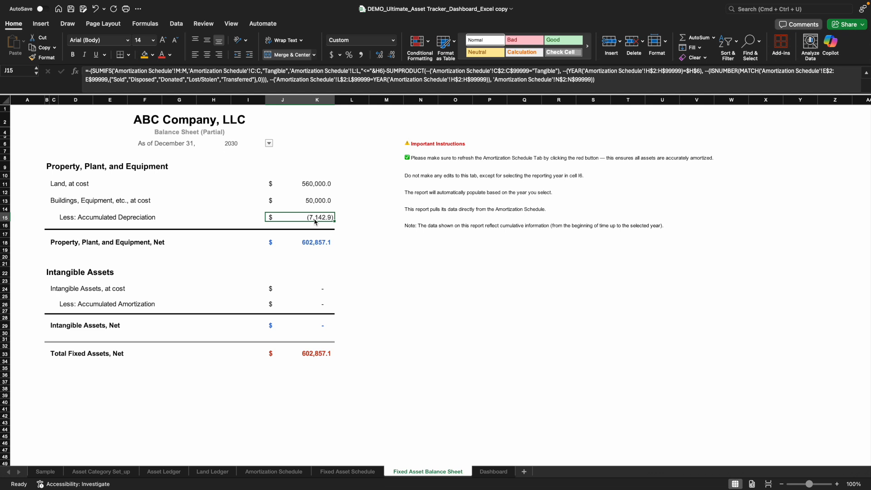
{"action": "left_click", "coordinate": [354, 235]}
{"action": "left_click", "coordinate": [317, 244]}
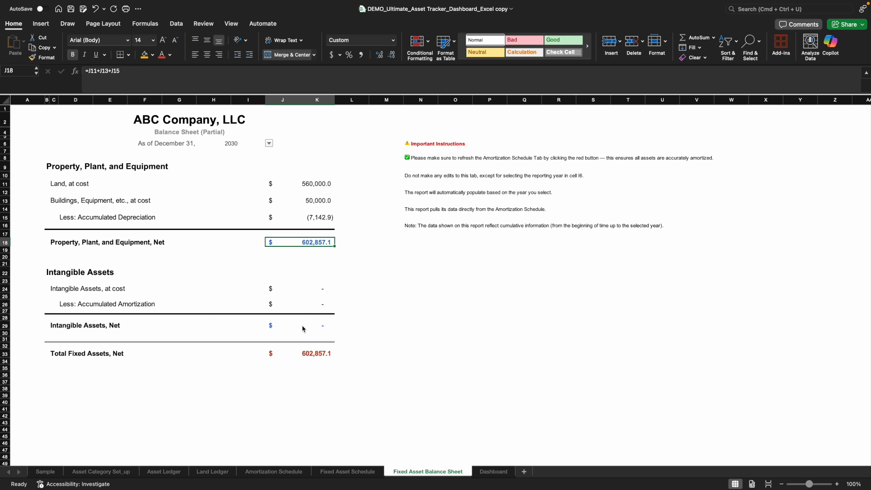
{"action": "left_click", "coordinate": [314, 359]}
{"action": "left_click", "coordinate": [386, 386]}
- Set the Dashboard's reporting year to 2031 and look over its summaries and charts
{"action": "left_click", "coordinate": [486, 473]}
{"action": "scroll", "coordinate": [500, 363], "scroll_direction": "up", "scroll_amount": 3}
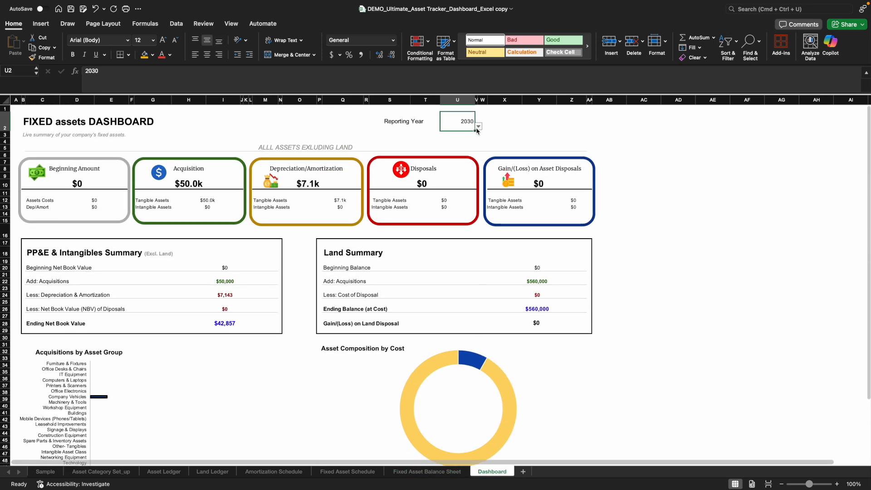
{"action": "left_click", "coordinate": [479, 127]}
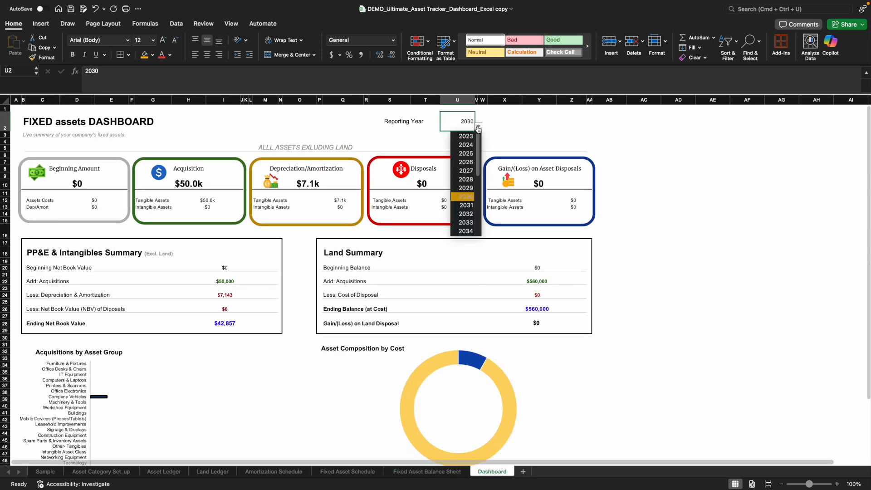
{"action": "left_click", "coordinate": [467, 206]}
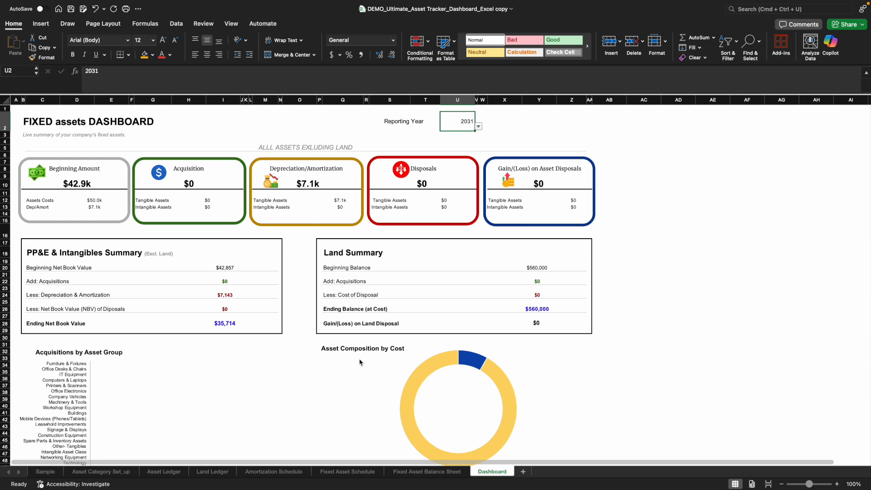
{"action": "scroll", "coordinate": [393, 349], "scroll_direction": "down", "scroll_amount": 2}
{"action": "scroll", "coordinate": [393, 349], "scroll_direction": "down", "scroll_amount": 1}
{"action": "scroll", "coordinate": [366, 360], "scroll_direction": "up", "scroll_amount": 4}
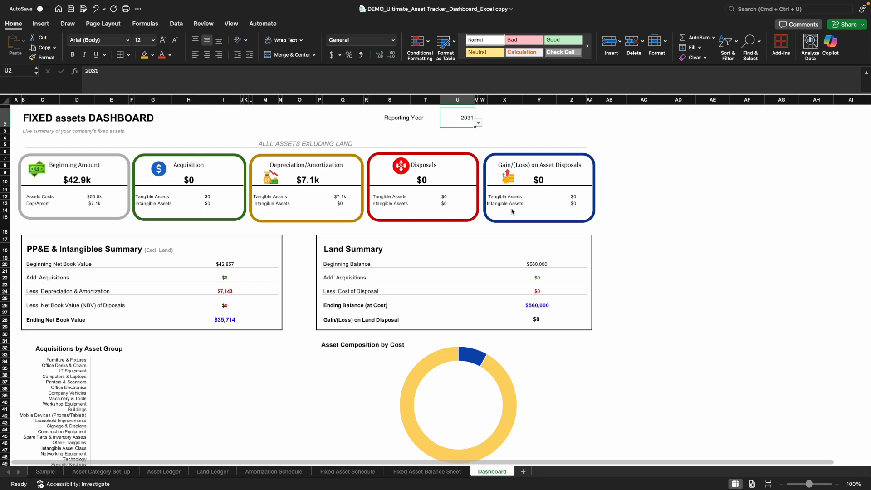
- Record the company van's disposal in the Asset Ledger with a $20,000 sale price and a disposal date of 2/1/2032
{"action": "left_click", "coordinate": [176, 475]}
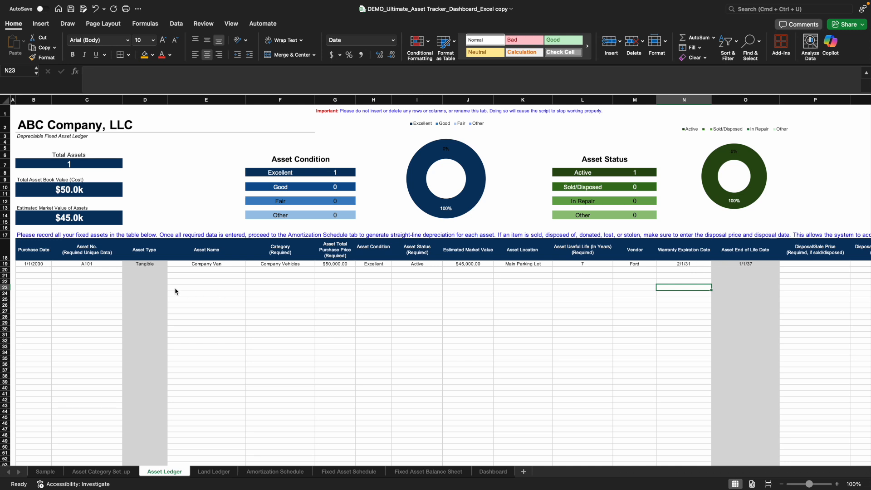
{"action": "scroll", "coordinate": [665, 276], "scroll_direction": "right", "scroll_amount": 5}
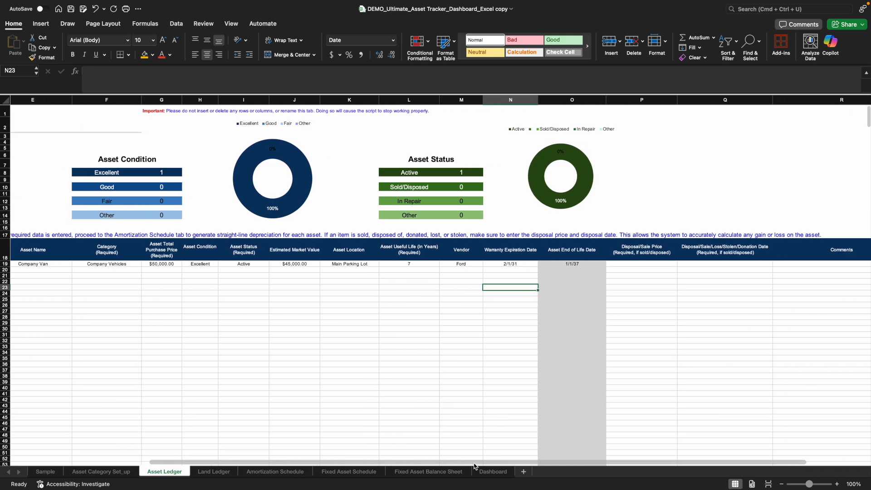
{"action": "left_click", "coordinate": [645, 265]}
{"action": "type", "text": "20,00"}
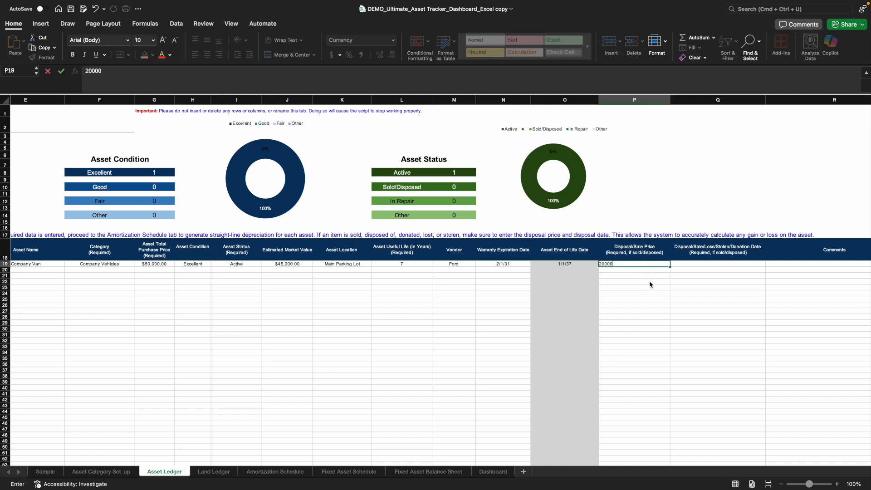
{"action": "type", "text": "0"}
{"action": "key", "text": "Return"}
{"action": "left_click", "coordinate": [711, 265]}
{"action": "type", "text": "2"}
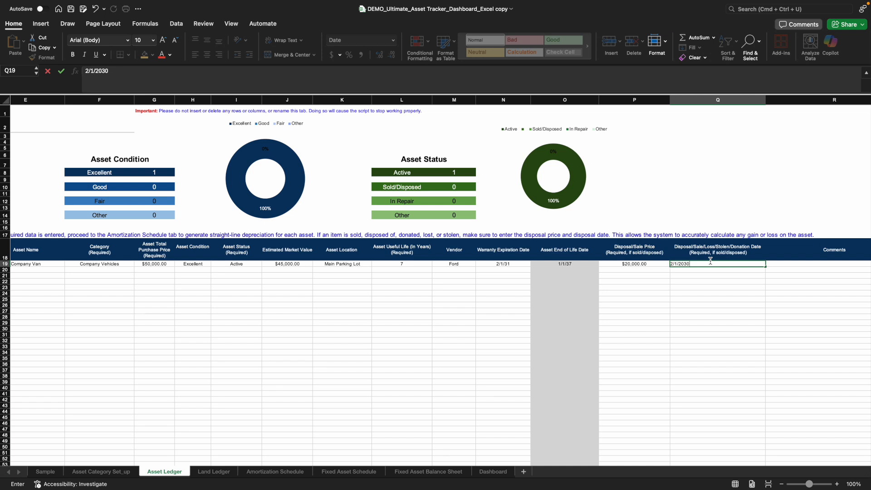
{"action": "left_click", "coordinate": [716, 288]}
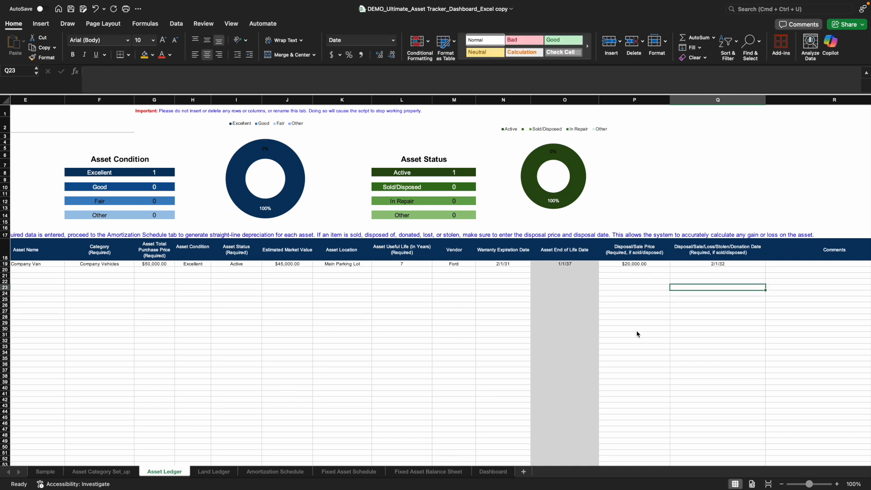
- Change the company van's asset status to Sold in the Asset Ledger
{"action": "scroll", "coordinate": [613, 463], "scroll_direction": "left", "scroll_amount": 5}
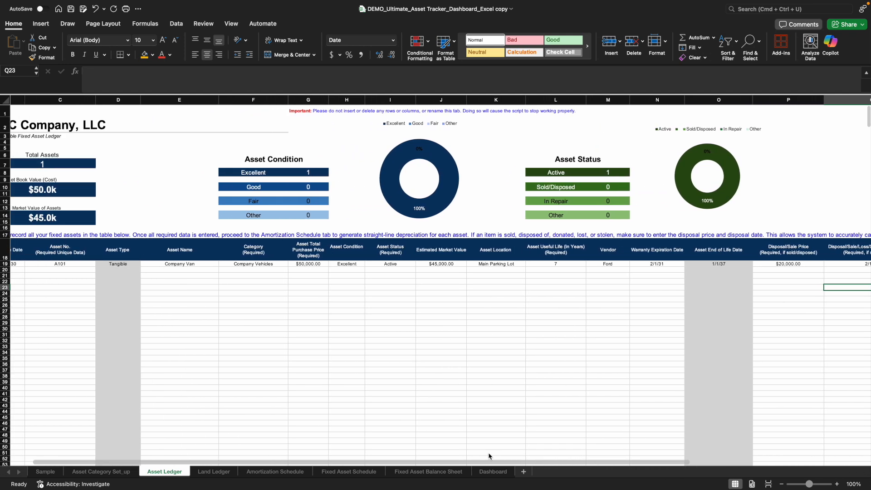
{"action": "left_click", "coordinate": [395, 264]}
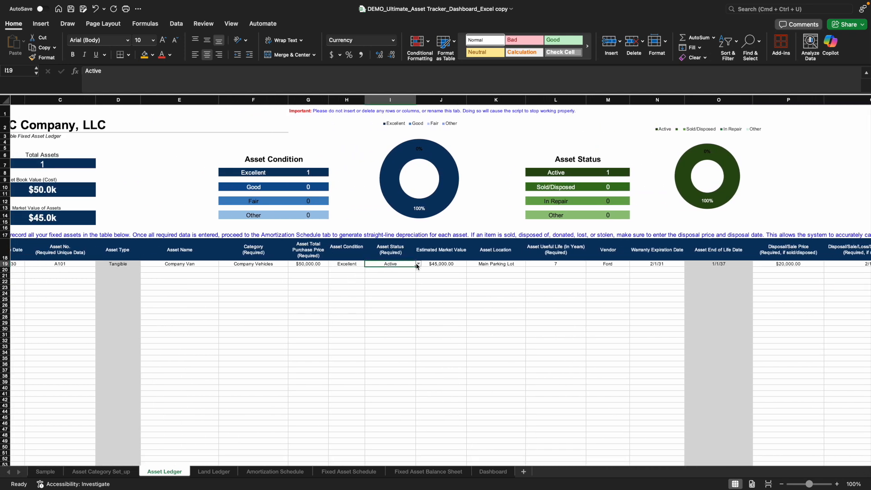
{"action": "left_click", "coordinate": [418, 264]}
{"action": "left_click", "coordinate": [390, 289]}
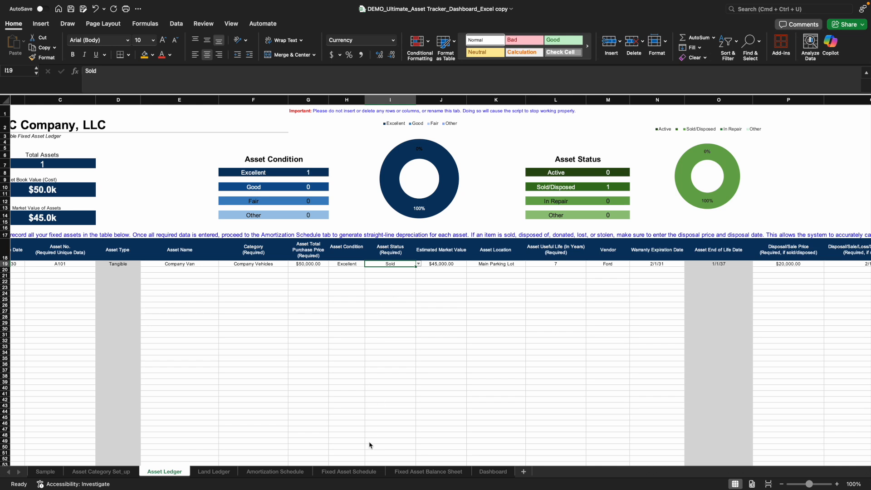
- Start a second Asset Ledger entry below the van with purchase date 2/1/2032, asset number A102 and name "Subsciptions"
{"action": "scroll", "coordinate": [364, 462], "scroll_direction": "left", "scroll_amount": 2}
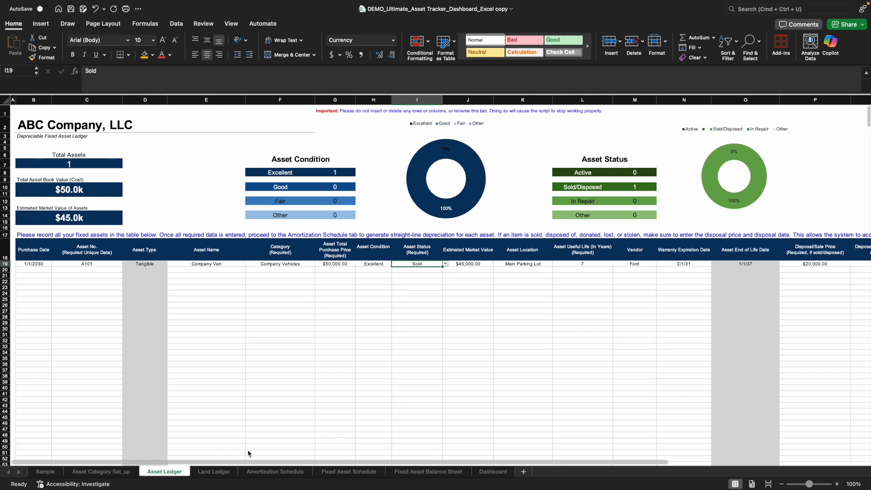
{"action": "left_click", "coordinate": [33, 271]}
{"action": "type", "text": "2/1/2032"}
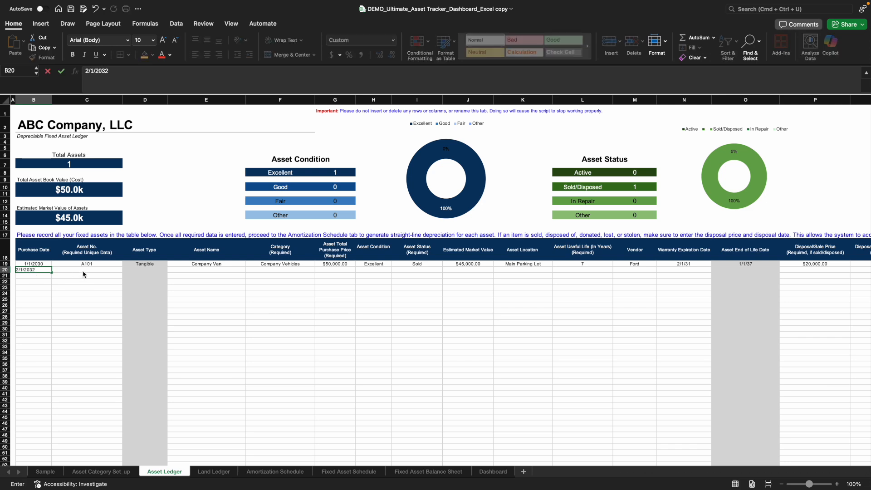
{"action": "left_click", "coordinate": [83, 272]}
{"action": "type", "text": "A102"}
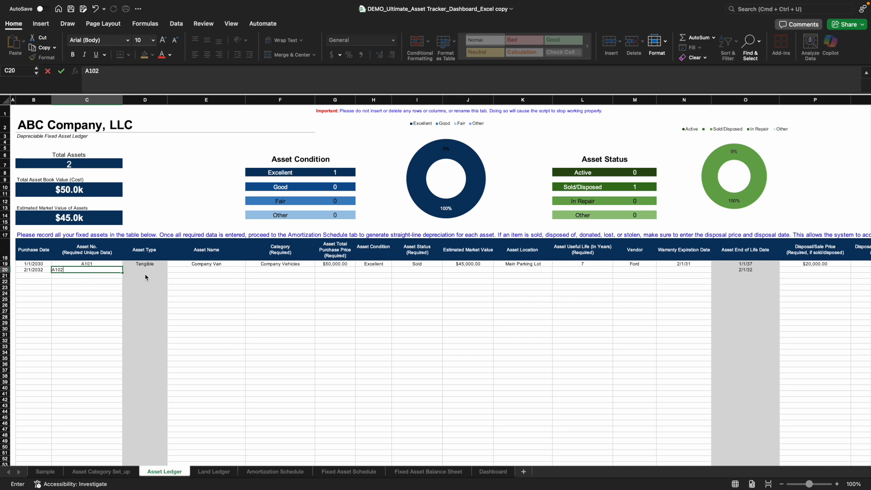
{"action": "left_click", "coordinate": [194, 274]}
{"action": "type", "text": "Subscip"}
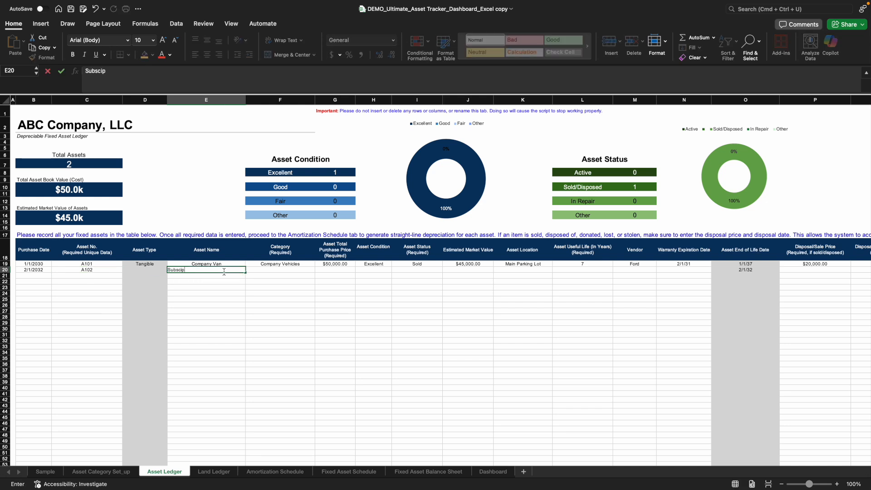
{"action": "type", "text": "tions"}
{"action": "key", "text": "Return"}
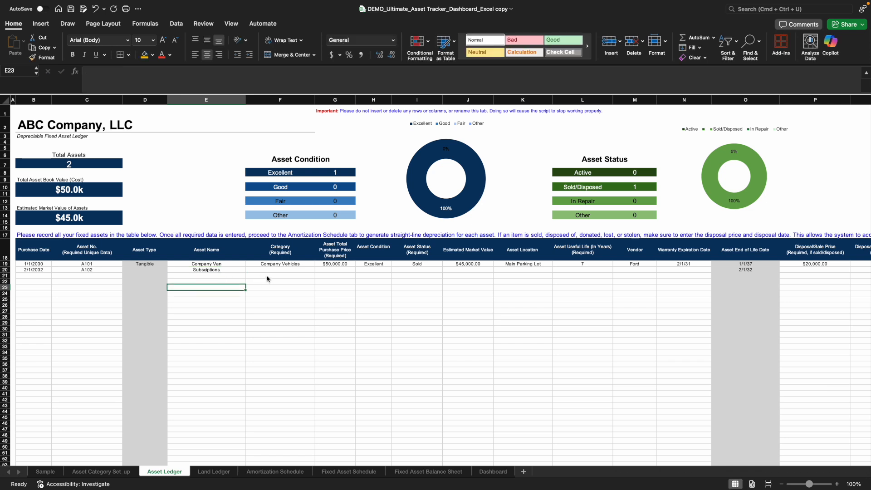
- Assign asset A102 the Cloud Subscriptions category and a total purchase price of $15,000
{"action": "left_click", "coordinate": [276, 274]}
{"action": "left_click", "coordinate": [318, 271]}
{"action": "scroll", "coordinate": [286, 335], "scroll_direction": "down", "scroll_amount": 3}
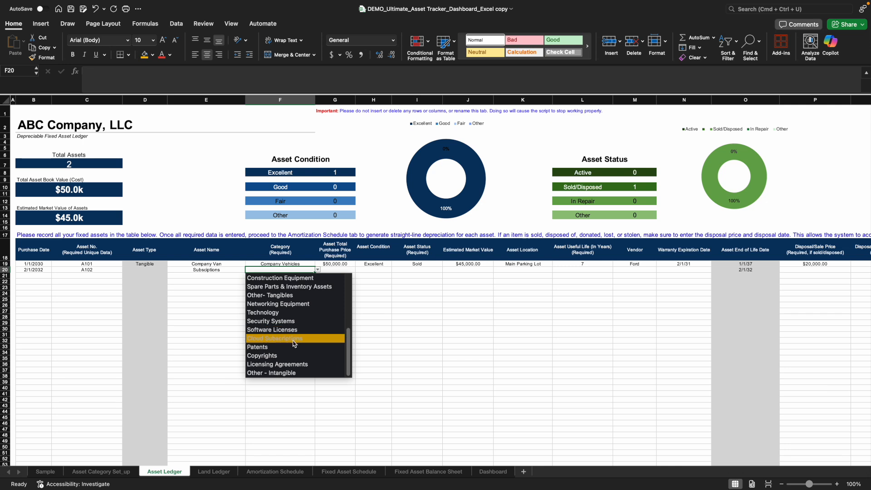
{"action": "left_click", "coordinate": [294, 339]}
{"action": "left_click", "coordinate": [339, 271]}
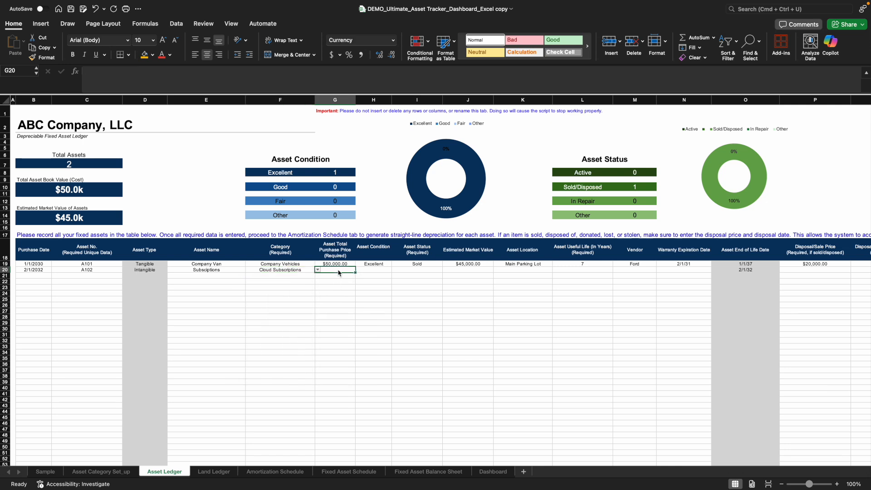
{"action": "type", "text": "15,0"}
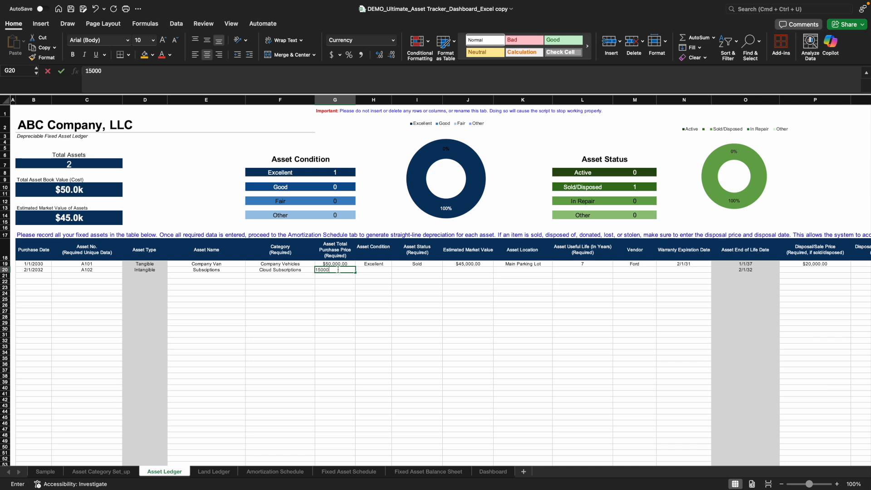
{"action": "type", "text": "00"}
- Set asset A102's condition to Excellent and its status to Active
{"action": "left_click", "coordinate": [375, 271]}
{"action": "left_click", "coordinate": [395, 270]}
{"action": "left_click", "coordinate": [386, 278]}
{"action": "left_click", "coordinate": [422, 271]}
{"action": "left_click", "coordinate": [445, 270]}
{"action": "left_click", "coordinate": [435, 278]}
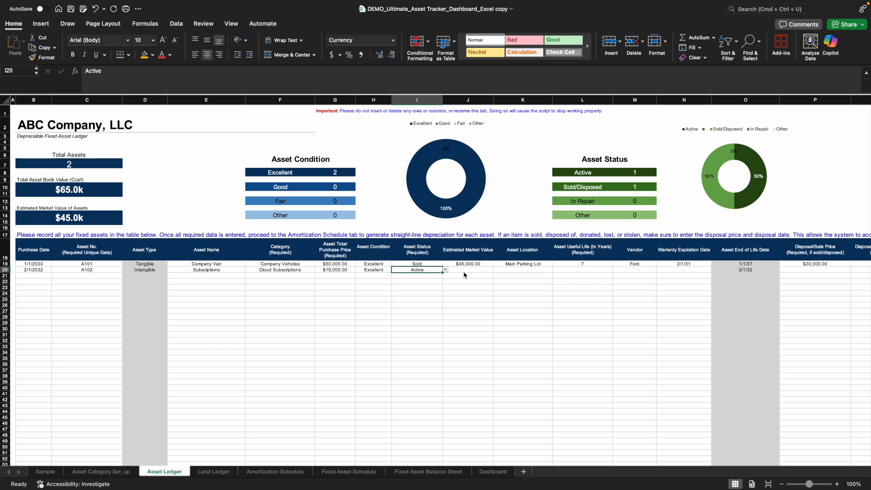
- Give asset A102 an estimated market value of $11,000, the location Office and a useful life of 5 years
{"action": "left_click", "coordinate": [463, 272]}
{"action": "type", "text": "110"}
{"action": "left_click", "coordinate": [521, 293]}
{"action": "left_click", "coordinate": [523, 274]}
{"action": "type", "text": "Office"}
{"action": "left_click", "coordinate": [573, 270]}
{"action": "type", "text": "5"}
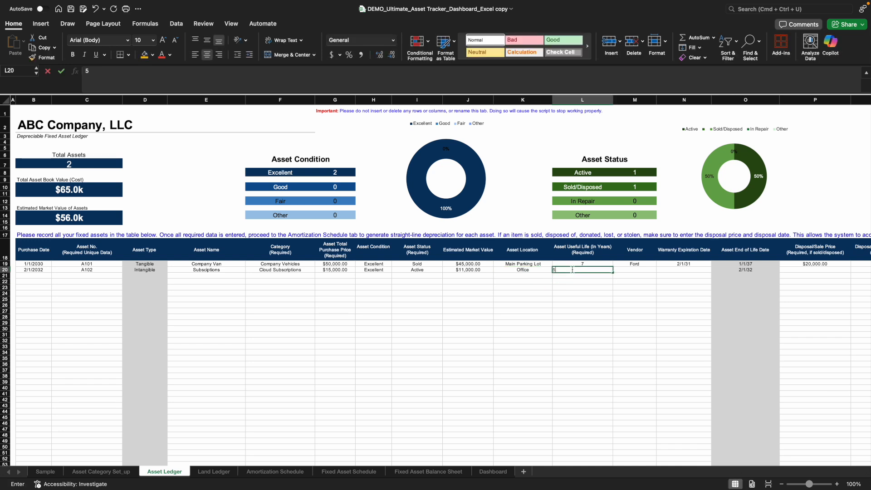
- Enter Microsoft as the vendor of asset A102, correcting the spelling
{"action": "left_click", "coordinate": [635, 271]}
{"action": "type", "text": "Micorosft"}
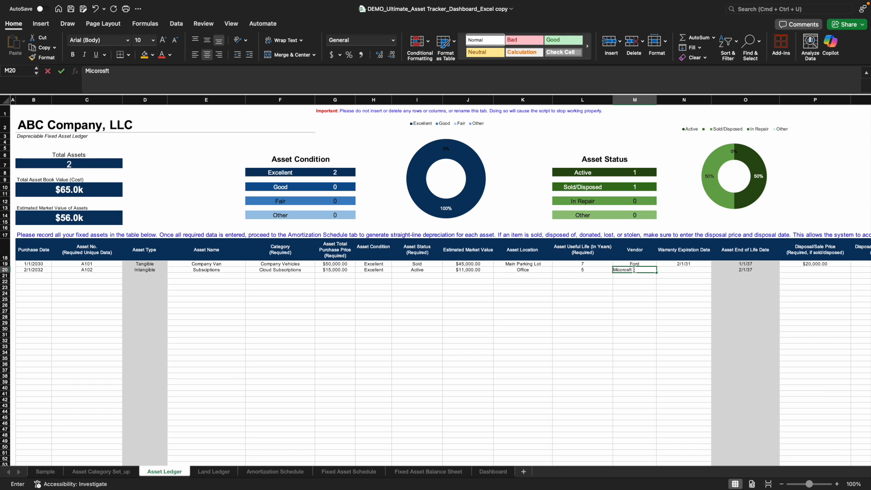
{"action": "key", "text": "Return"}
{"action": "key", "text": "Up"}
{"action": "key", "text": "BackSpace"}
{"action": "type", "text": "Mic"}
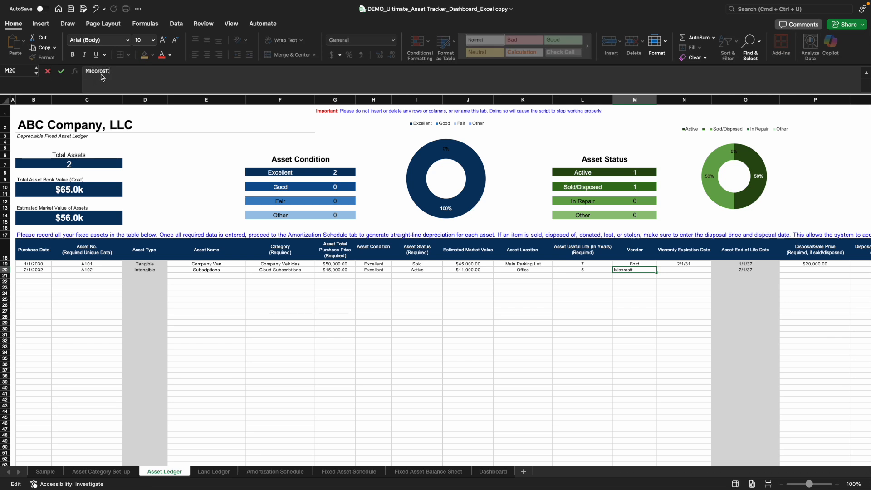
{"action": "left_click_drag", "start_coordinate": [111, 71], "coordinate": [97, 74]}
{"action": "type", "text": "rosoft"}
{"action": "left_click", "coordinate": [634, 309]}
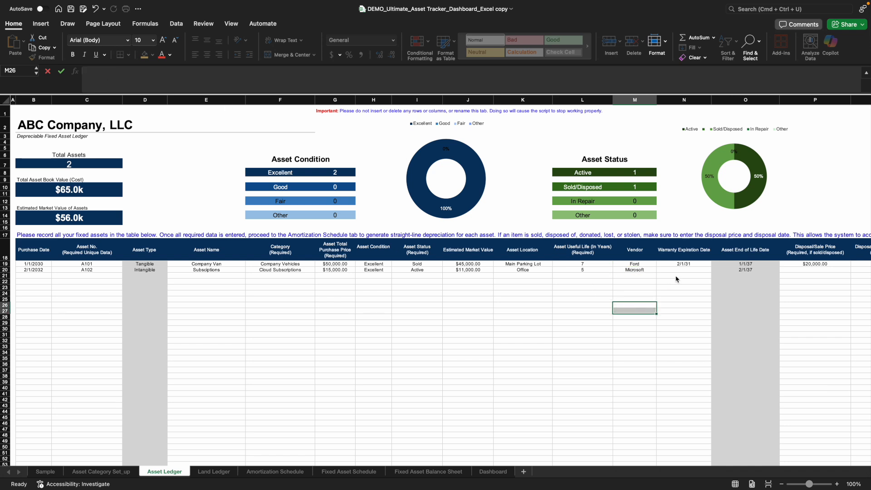
- Set asset A102's warranty expiration date to 2/1/2033
{"action": "left_click", "coordinate": [683, 271]}
{"action": "type", "text": "2/1/2033"}
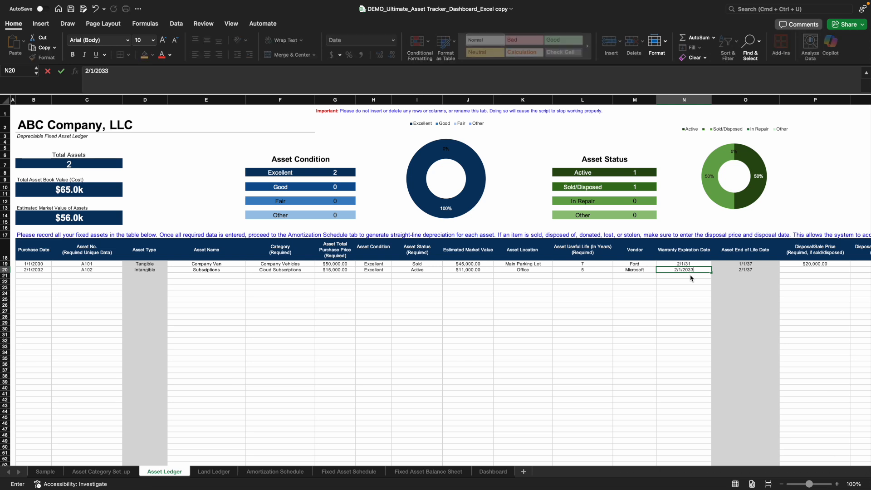
{"action": "left_click", "coordinate": [693, 282]}
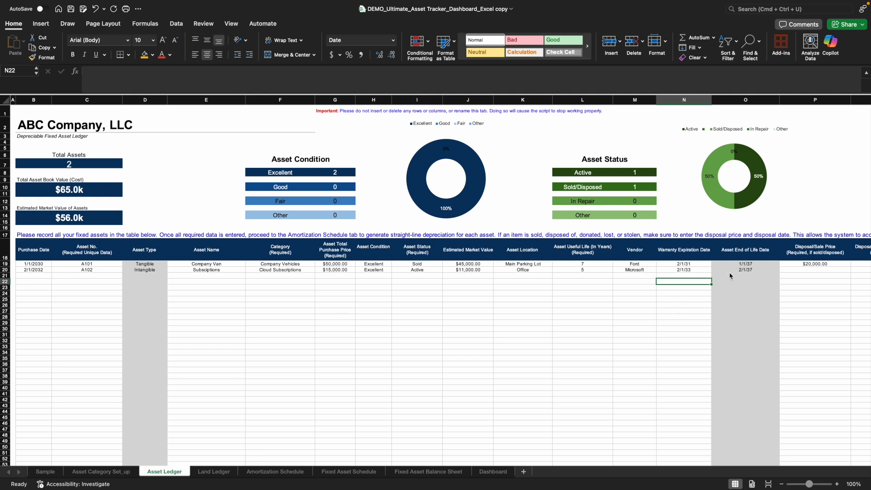
- Regenerate the asset amortization and depreciation table from the updated asset ledger and dismiss the completion message
{"action": "left_click_drag", "start_coordinate": [546, 463], "coordinate": [395, 462]}
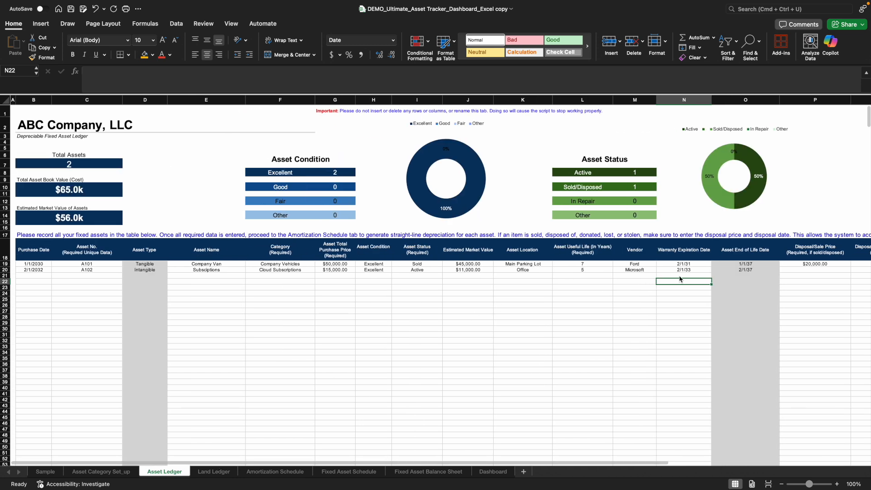
{"action": "left_click", "coordinate": [286, 474]}
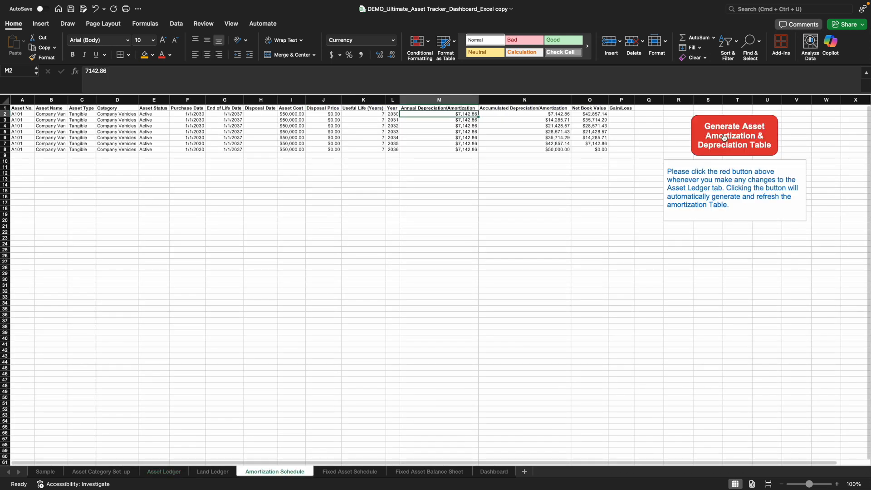
{"action": "left_click", "coordinate": [173, 477]}
{"action": "left_click", "coordinate": [268, 473]}
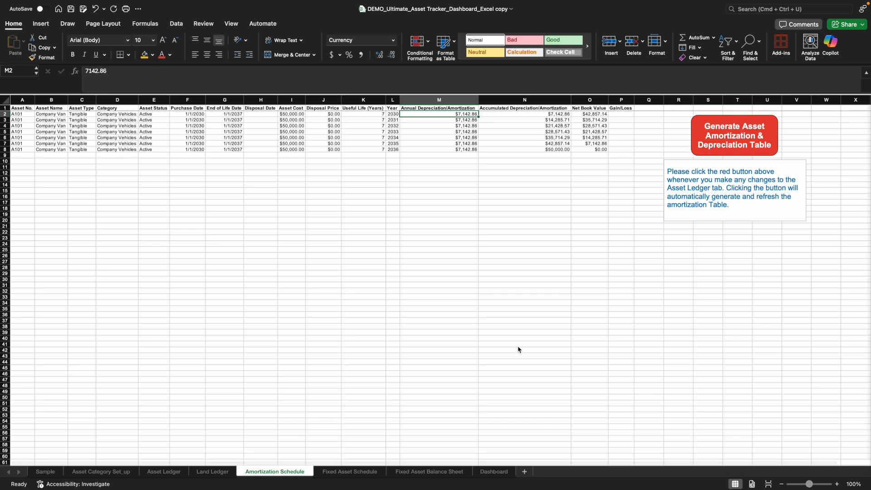
{"action": "left_click", "coordinate": [731, 136]}
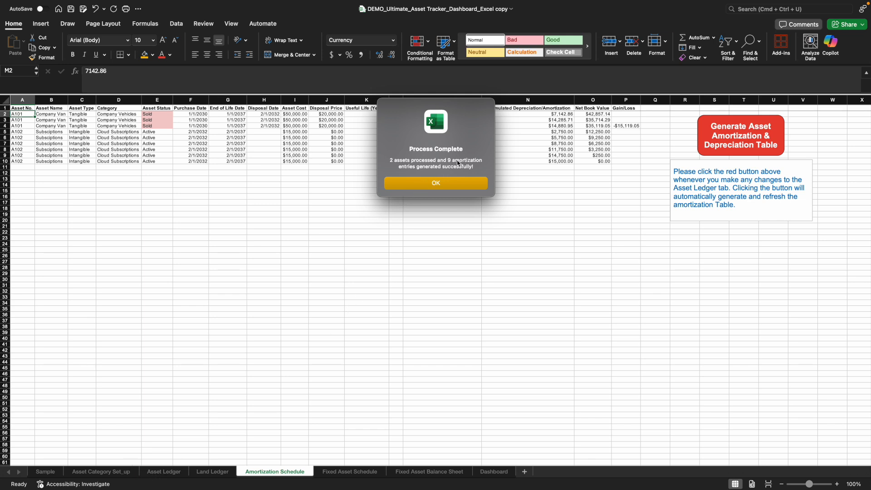
{"action": "left_click", "coordinate": [445, 185]}
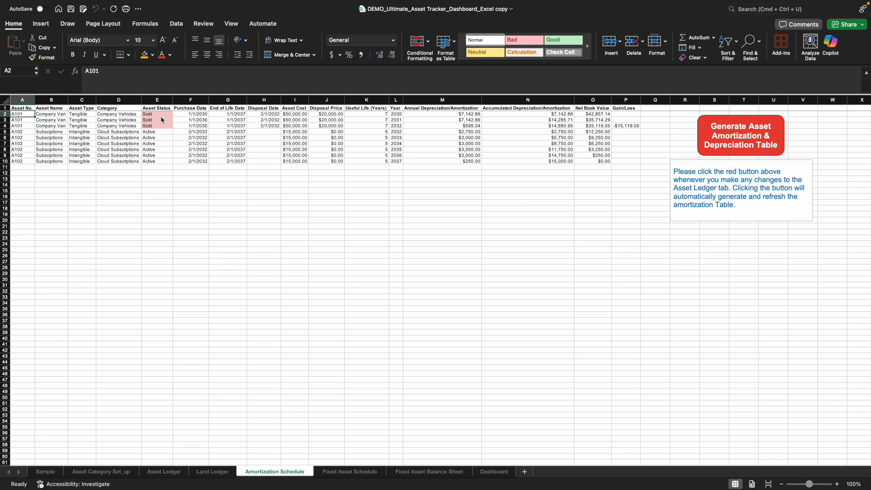
- Examine the van's 2032 depreciation and gain/loss, and the subscription's useful life, years and net book values in the amortization schedule
{"action": "left_click_drag", "start_coordinate": [625, 127], "coordinate": [571, 129]}
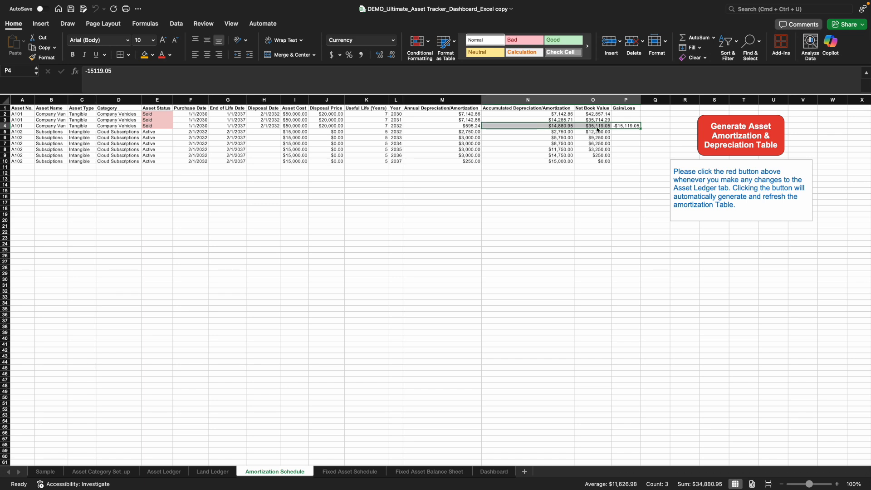
{"action": "left_click", "coordinate": [625, 131]}
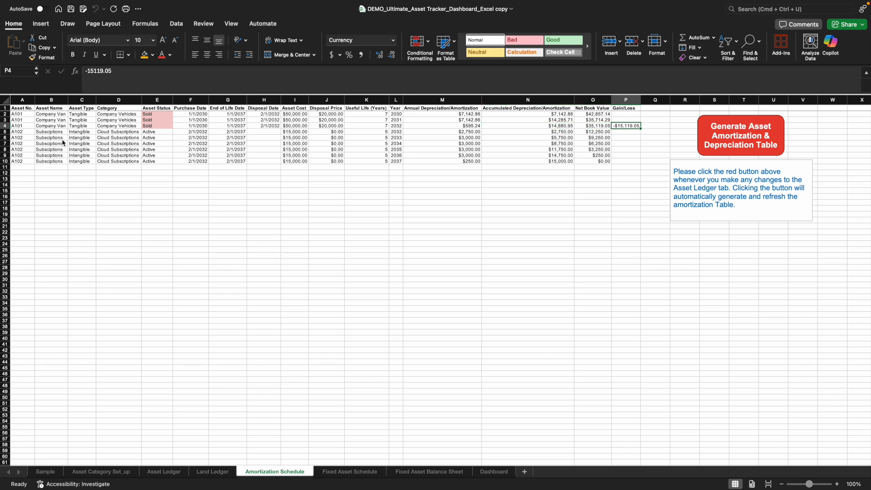
{"action": "left_click_drag", "start_coordinate": [57, 134], "coordinate": [161, 140]}
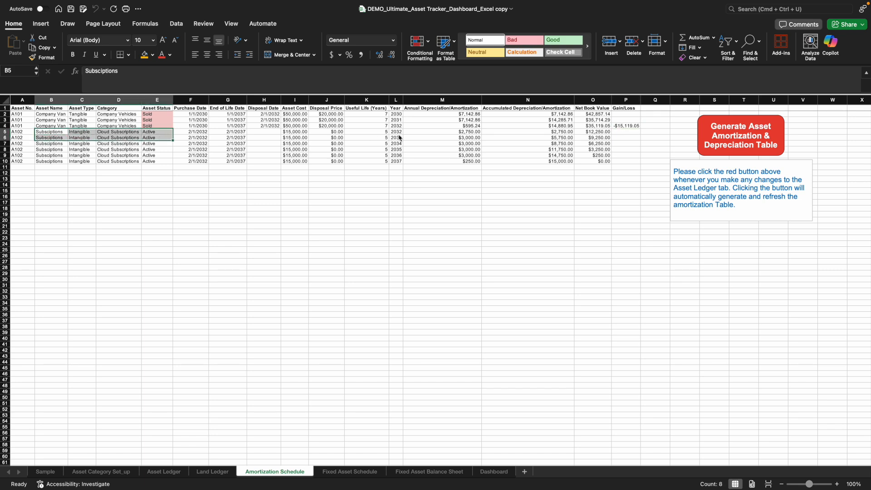
{"action": "left_click_drag", "start_coordinate": [387, 133], "coordinate": [386, 163]}
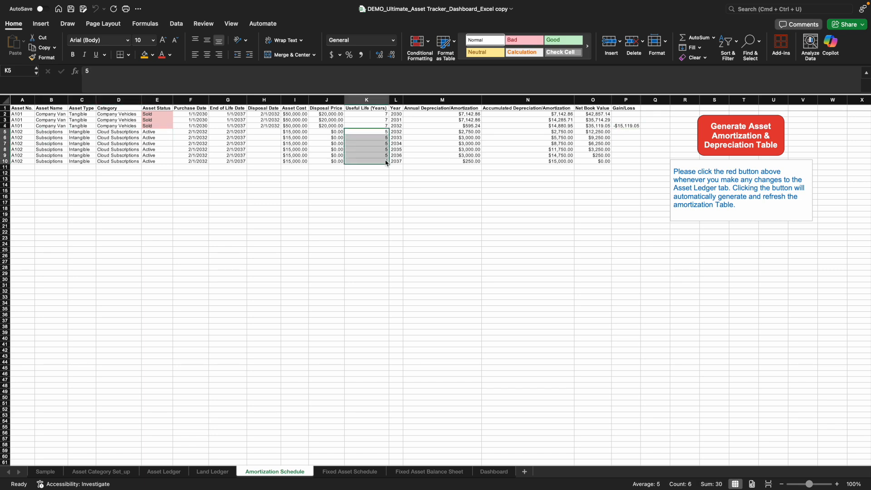
{"action": "left_click_drag", "start_coordinate": [397, 132], "coordinate": [398, 162]}
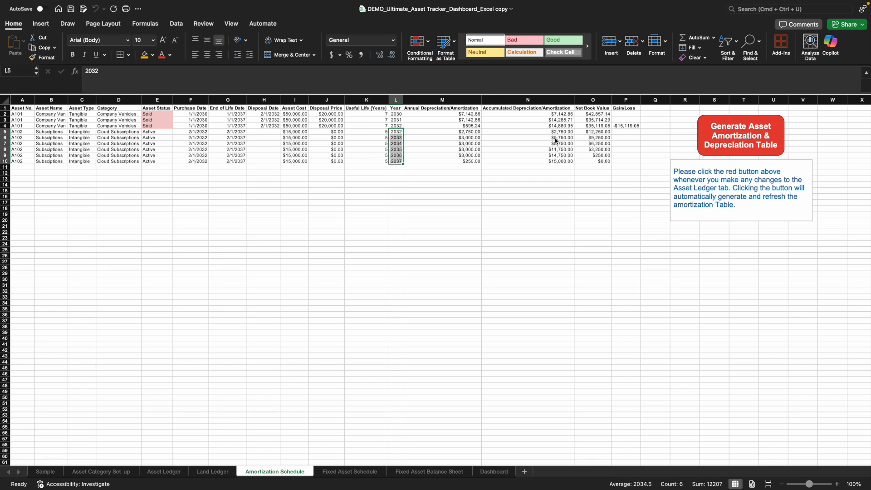
{"action": "left_click_drag", "start_coordinate": [603, 133], "coordinate": [604, 163]}
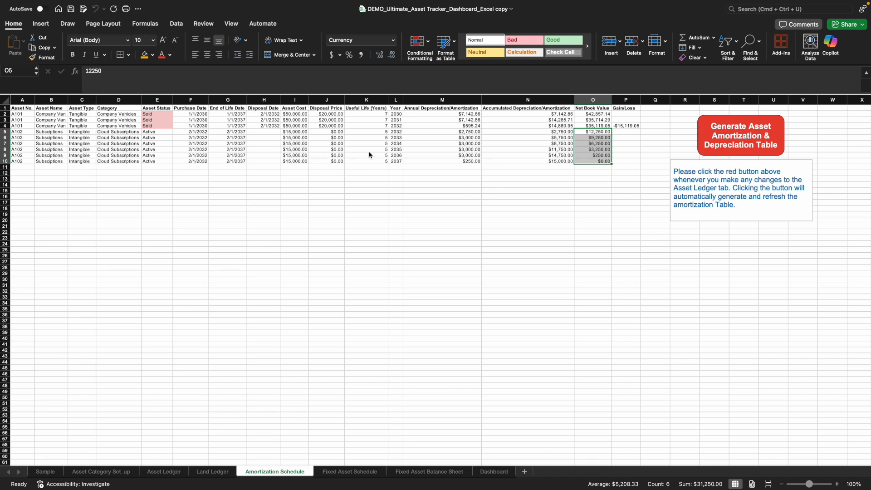
{"action": "left_click", "coordinate": [594, 200]}
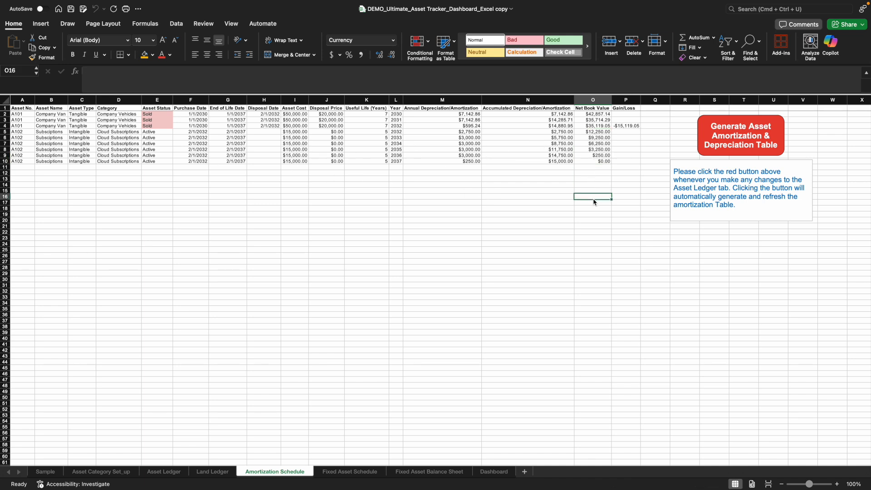
{"action": "left_click", "coordinate": [622, 127]}
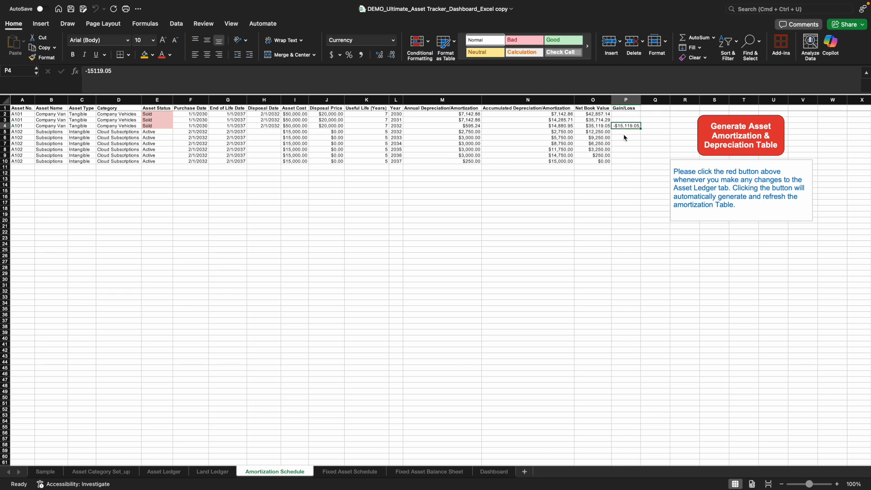
{"action": "left_click", "coordinate": [472, 127]}
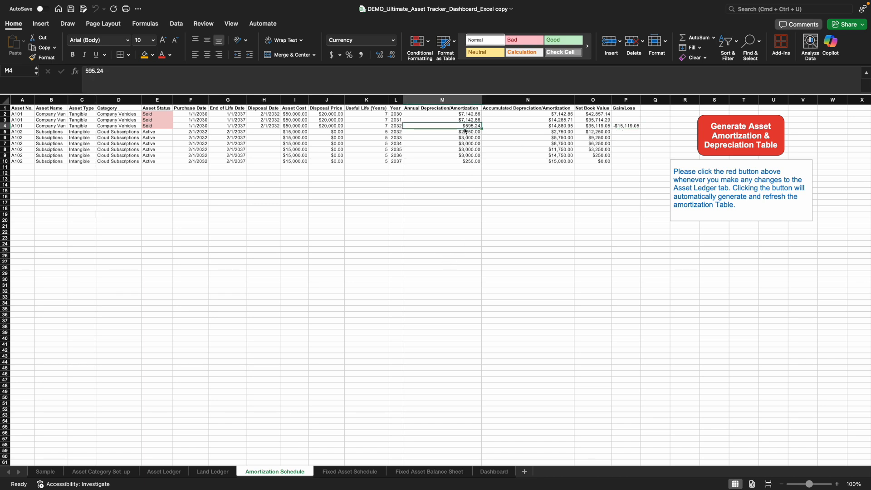
{"action": "left_click", "coordinate": [460, 210]}
{"action": "left_click", "coordinate": [465, 127]}
{"action": "left_click", "coordinate": [562, 204]}
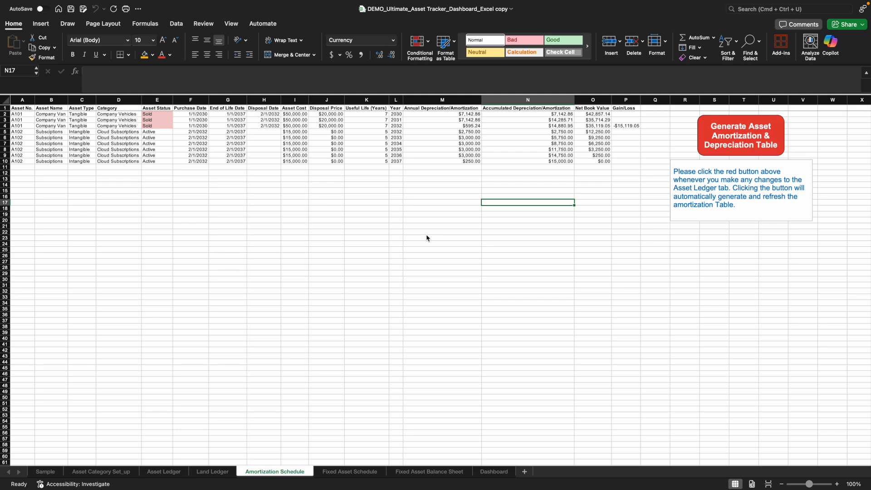
- Set the fixed asset schedule's reporting year to 2032
{"action": "left_click", "coordinate": [362, 476]}
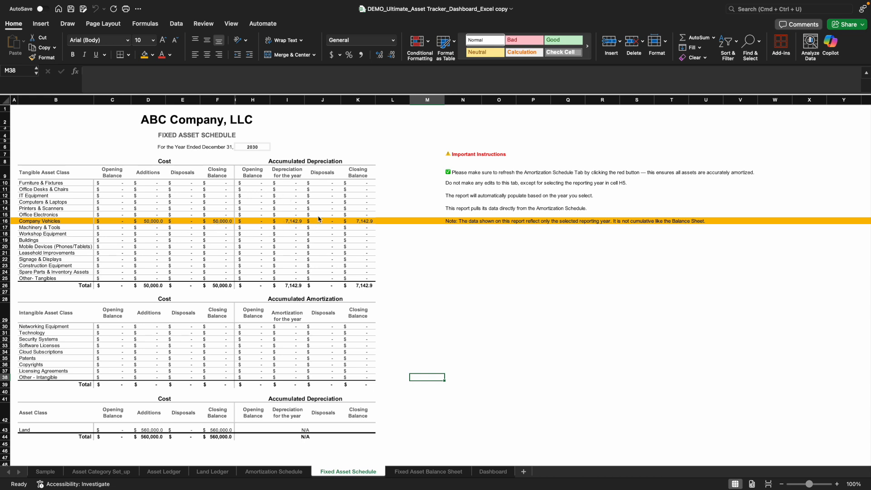
{"action": "left_click", "coordinate": [268, 147]}
{"action": "left_click", "coordinate": [274, 147]}
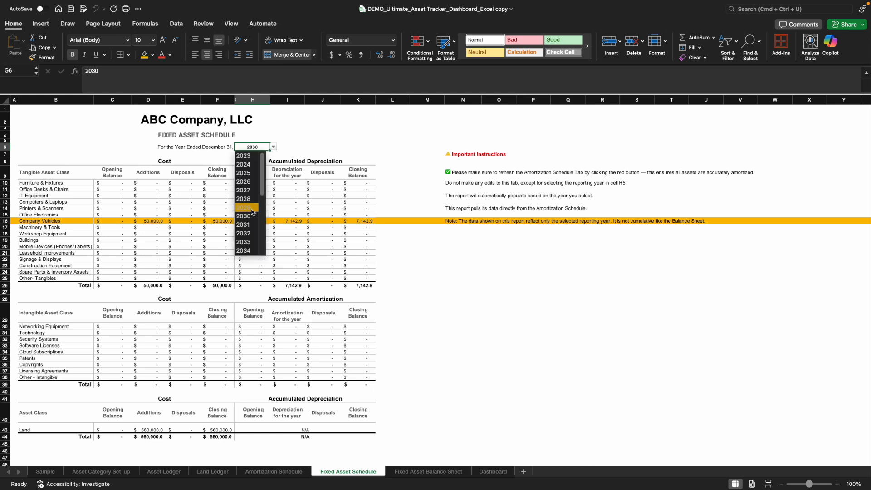
{"action": "left_click", "coordinate": [244, 234]}
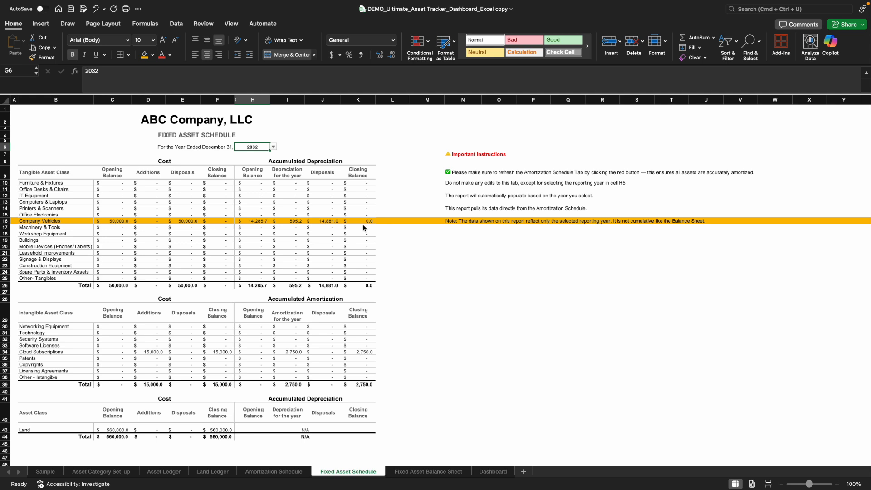
{"action": "scroll", "coordinate": [204, 363], "scroll_direction": "down", "scroll_amount": 3}
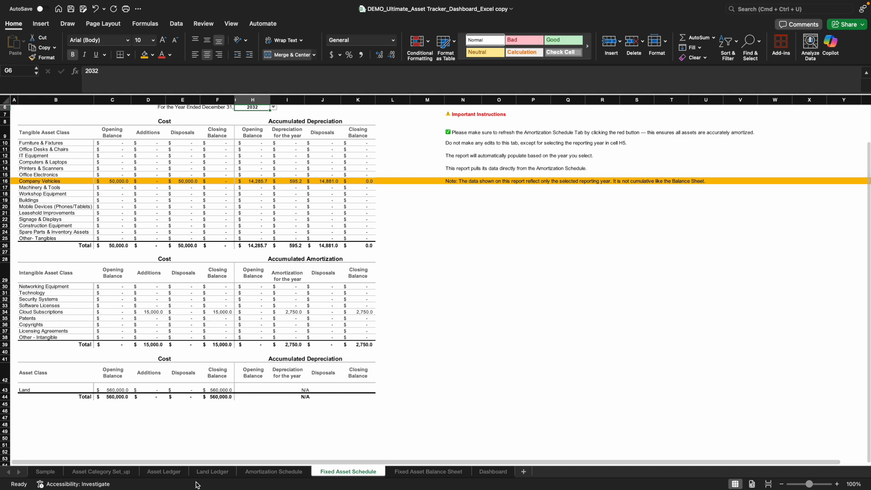
- Revisit the asset ledger and fixed asset schedule, and check asset A102's annual amortization entries for 2032 through 2036
{"action": "left_click", "coordinate": [173, 475]}
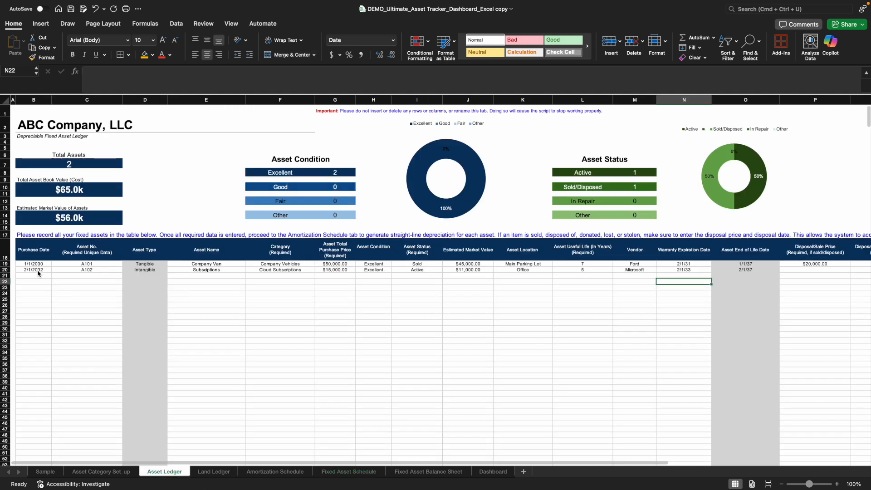
{"action": "left_click", "coordinate": [345, 472]}
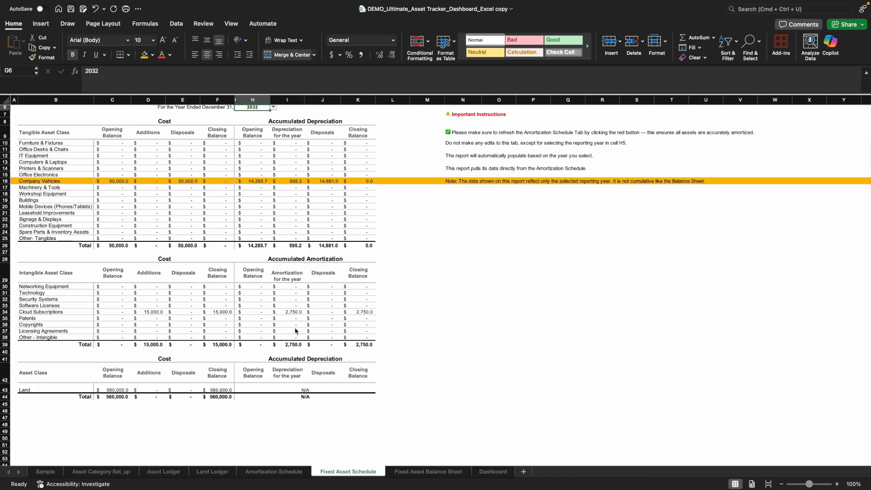
{"action": "left_click", "coordinate": [268, 474]}
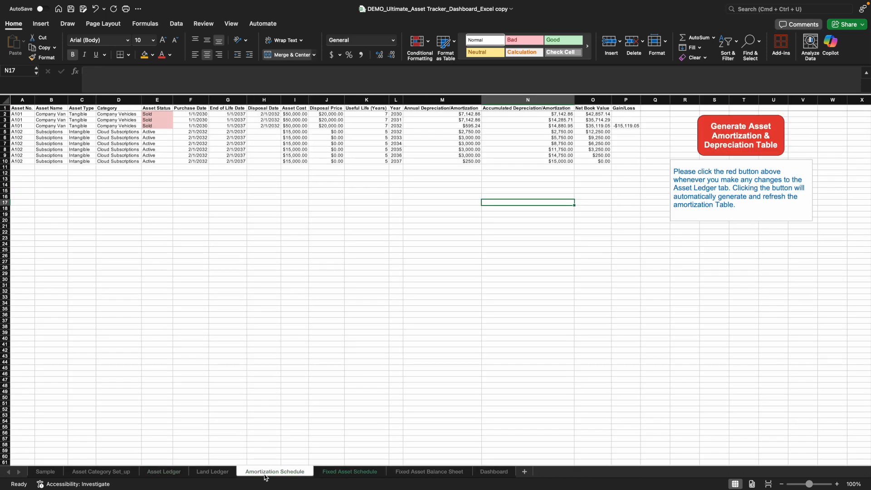
{"action": "left_click", "coordinate": [468, 133]}
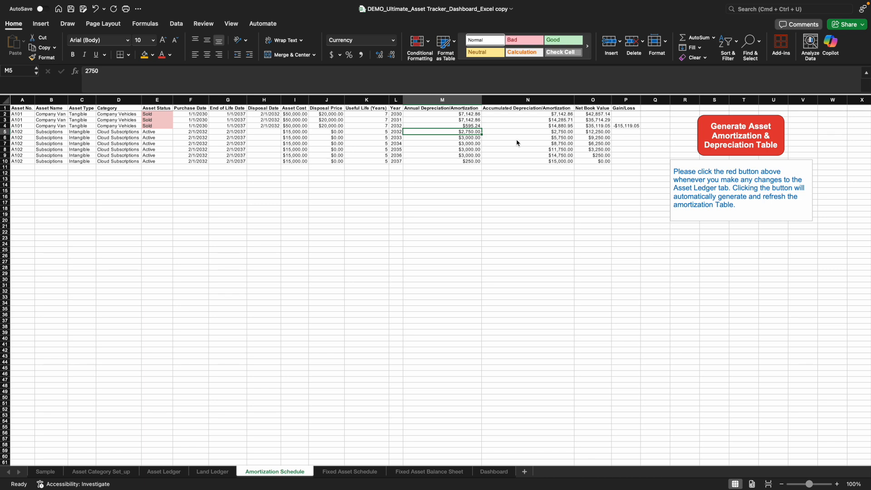
{"action": "left_click", "coordinate": [461, 138]}
{"action": "left_click", "coordinate": [462, 144]}
{"action": "left_click", "coordinate": [463, 150]}
{"action": "left_click", "coordinate": [463, 156]}
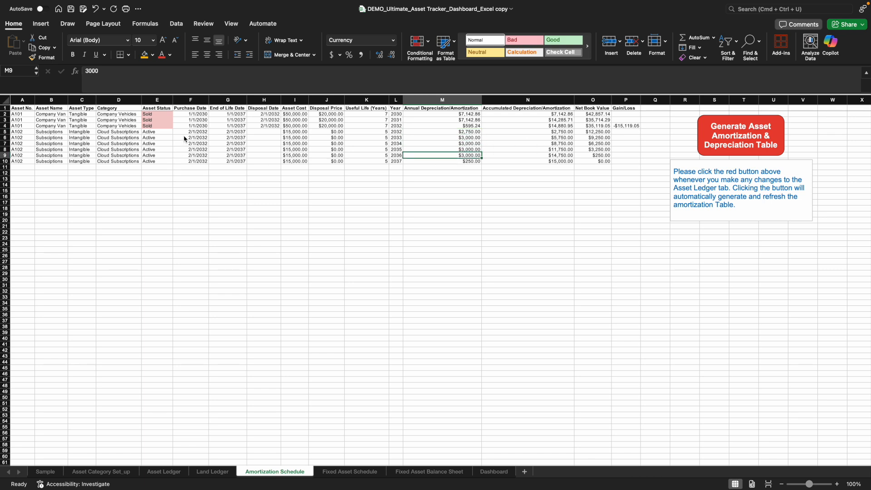
- Check asset A102's purchase date in the ledger against its 2032 amortization and its 2033 to 2036 amounts in the amortization schedule
{"action": "left_click", "coordinate": [120, 475]}
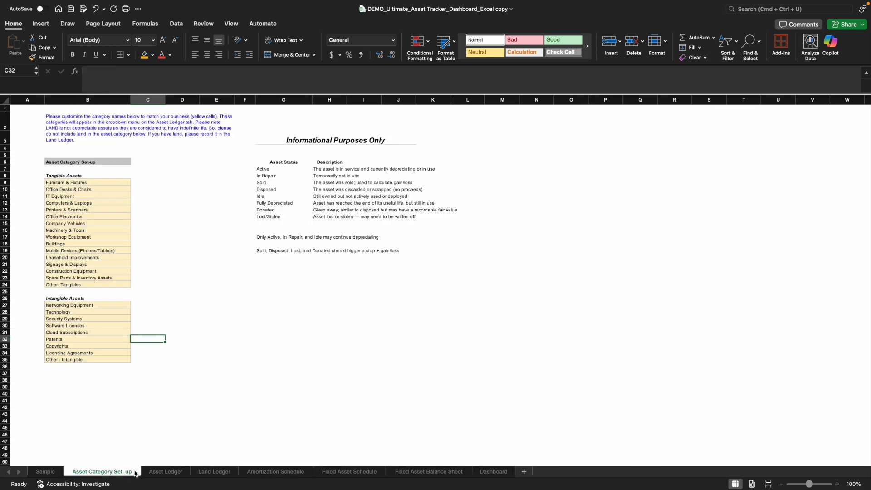
{"action": "left_click", "coordinate": [161, 474]}
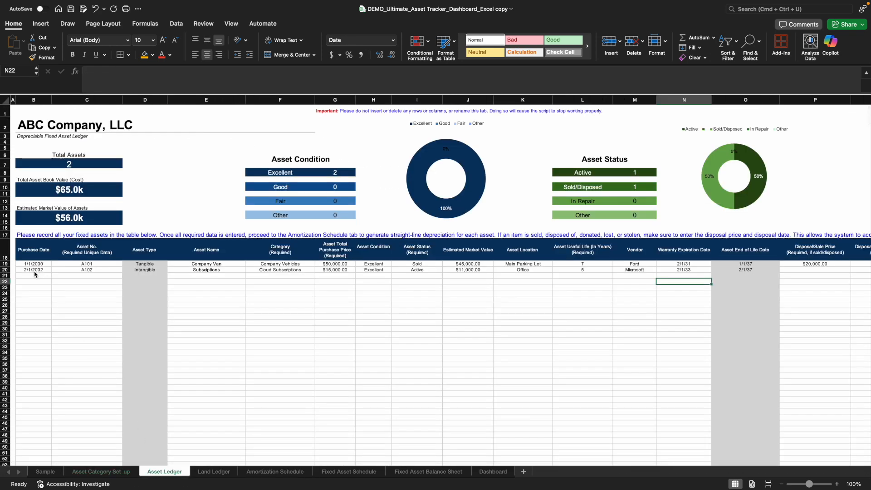
{"action": "left_click", "coordinate": [275, 472]}
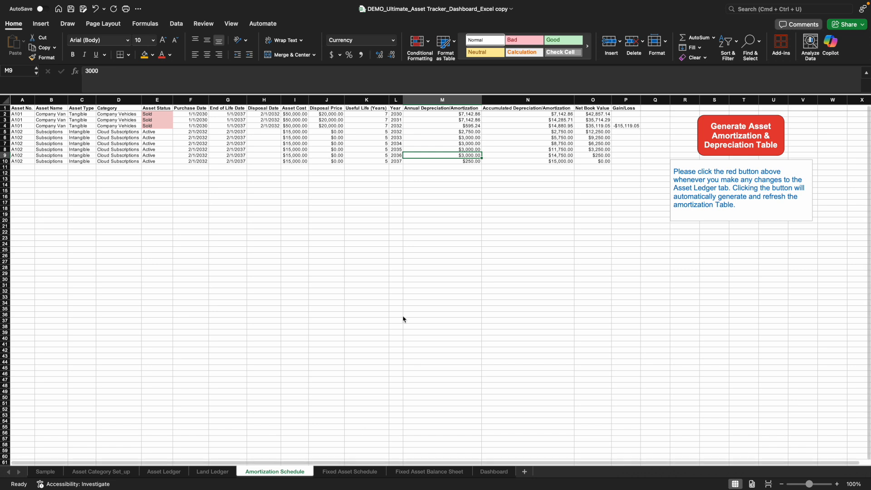
{"action": "left_click", "coordinate": [468, 137]}
{"action": "key", "text": "Down"}
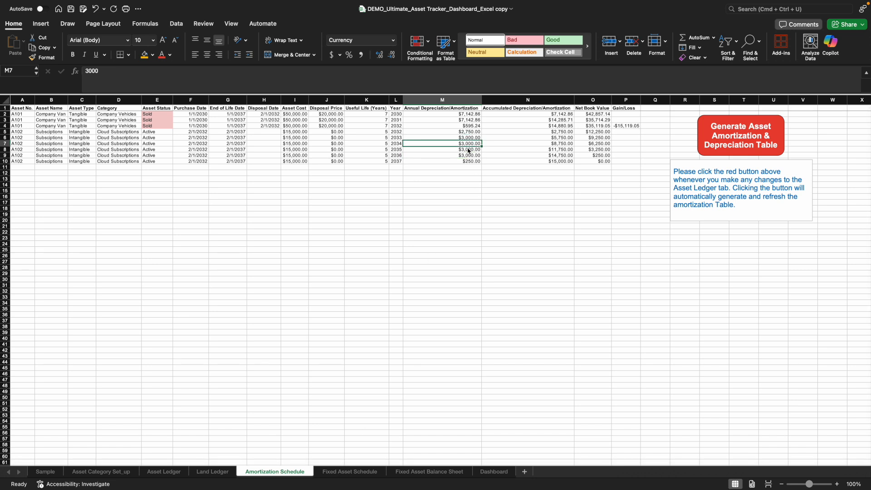
{"action": "left_click", "coordinate": [465, 133]}
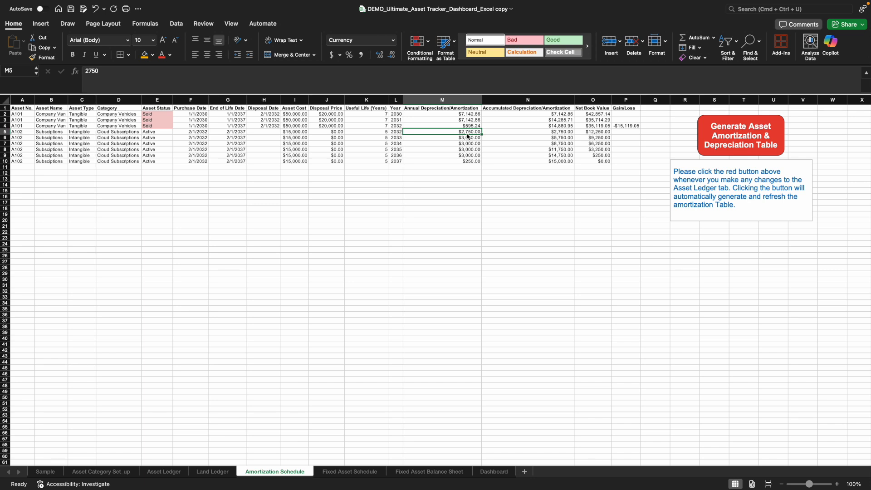
{"action": "left_click", "coordinate": [468, 137]}
{"action": "left_click", "coordinate": [467, 144]}
{"action": "left_click", "coordinate": [468, 151]}
{"action": "left_click", "coordinate": [466, 156]}
{"action": "left_click_drag", "start_coordinate": [465, 138], "coordinate": [464, 156]}
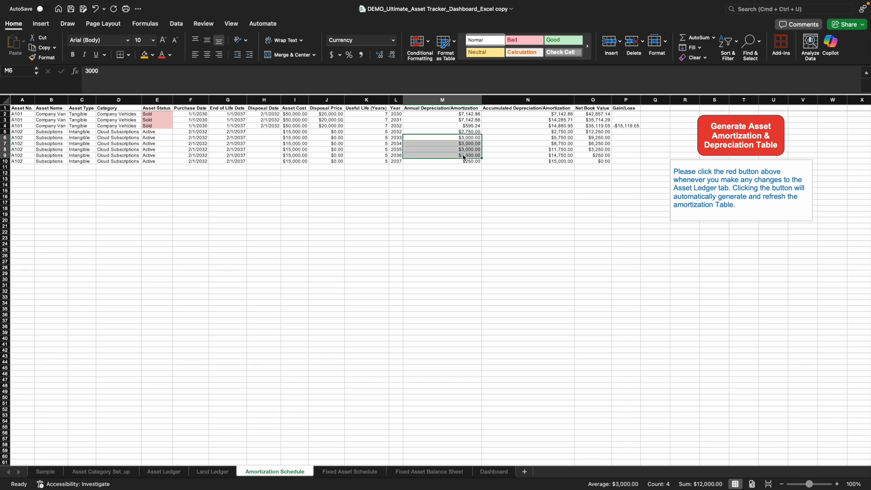
{"action": "left_click", "coordinate": [470, 132]}
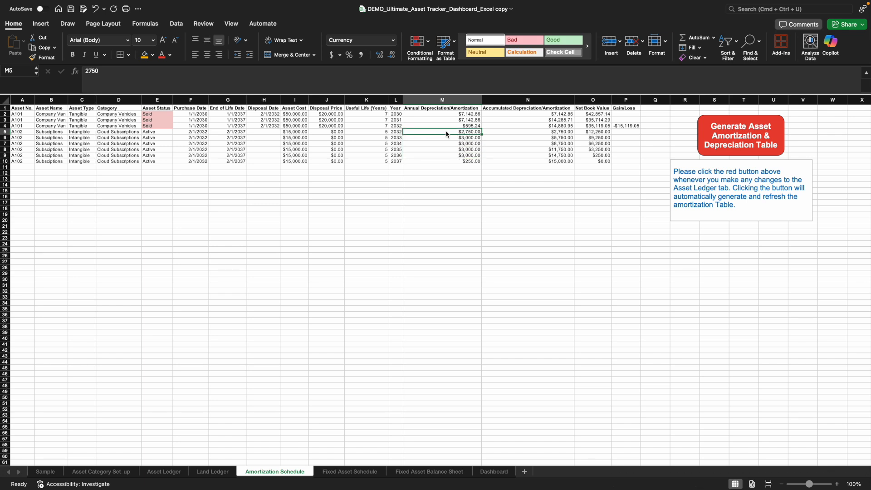
- Review the tangible, intangible and land sections of the 2032 fixed asset schedule
{"action": "left_click", "coordinate": [334, 471]}
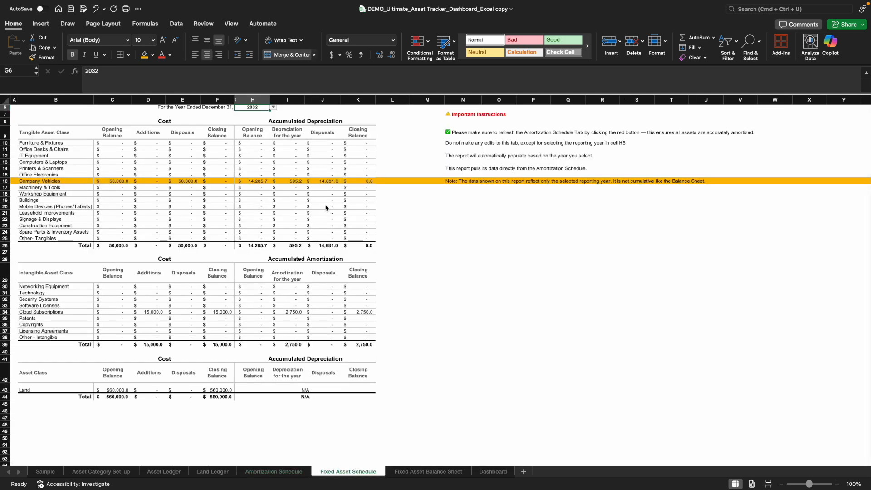
{"action": "scroll", "coordinate": [319, 336], "scroll_direction": "up", "scroll_amount": 3}
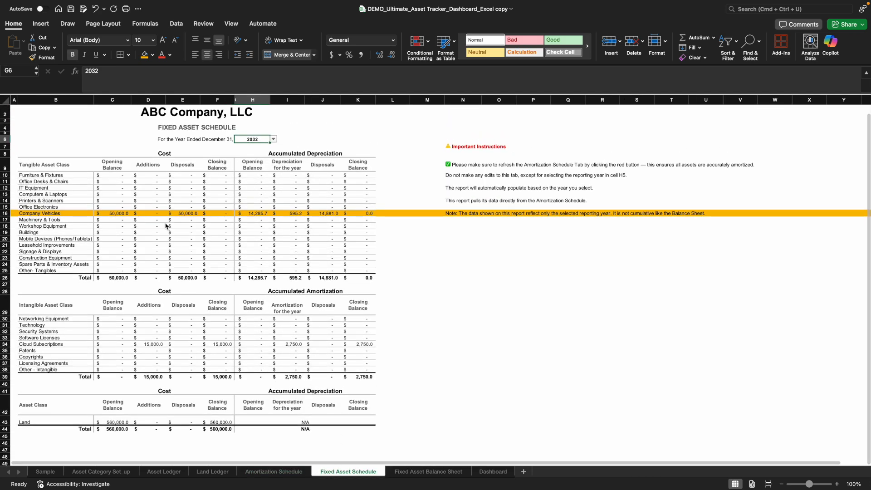
{"action": "scroll", "coordinate": [260, 387], "scroll_direction": "down", "scroll_amount": 1}
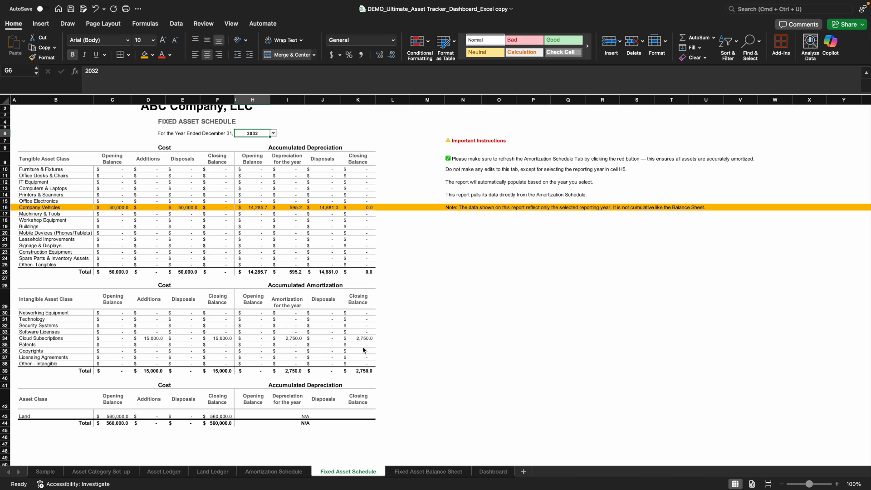
{"action": "scroll", "coordinate": [381, 407], "scroll_direction": "down", "scroll_amount": 1}
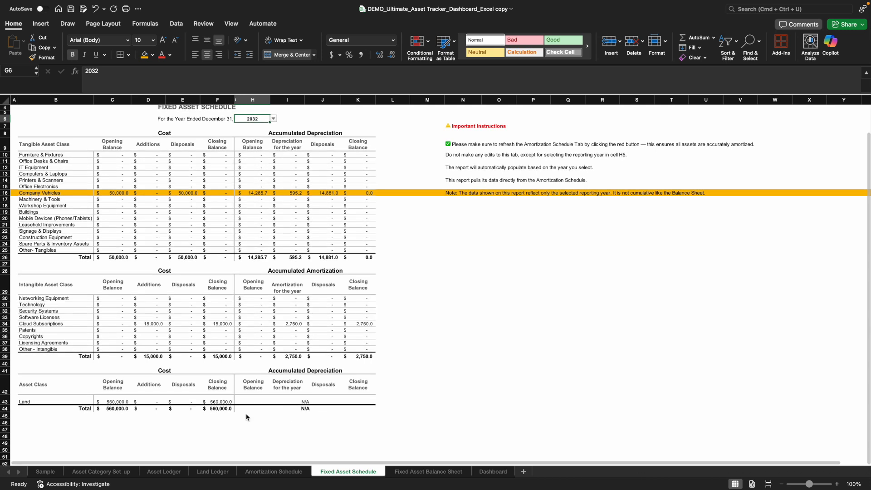
- Set the fixed asset balance sheet's reporting year to 2032
{"action": "scroll", "coordinate": [179, 417], "scroll_direction": "up", "scroll_amount": 1}
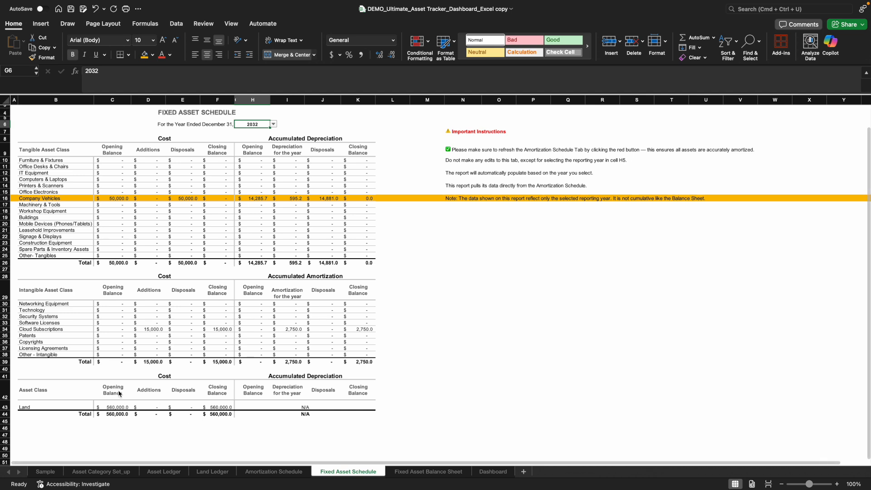
{"action": "scroll", "coordinate": [118, 427], "scroll_direction": "up", "scroll_amount": 1}
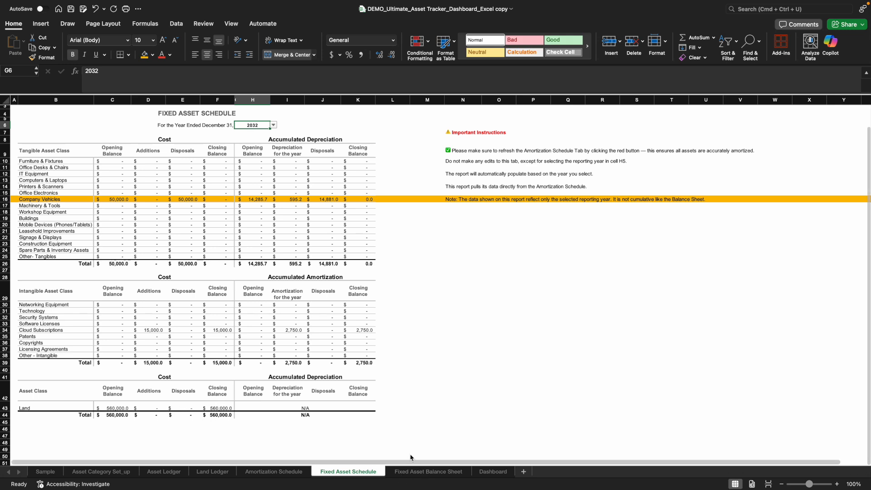
{"action": "scroll", "coordinate": [402, 445], "scroll_direction": "up", "scroll_amount": 2}
{"action": "scroll", "coordinate": [402, 445], "scroll_direction": "up", "scroll_amount": 2}
{"action": "left_click", "coordinate": [414, 472]}
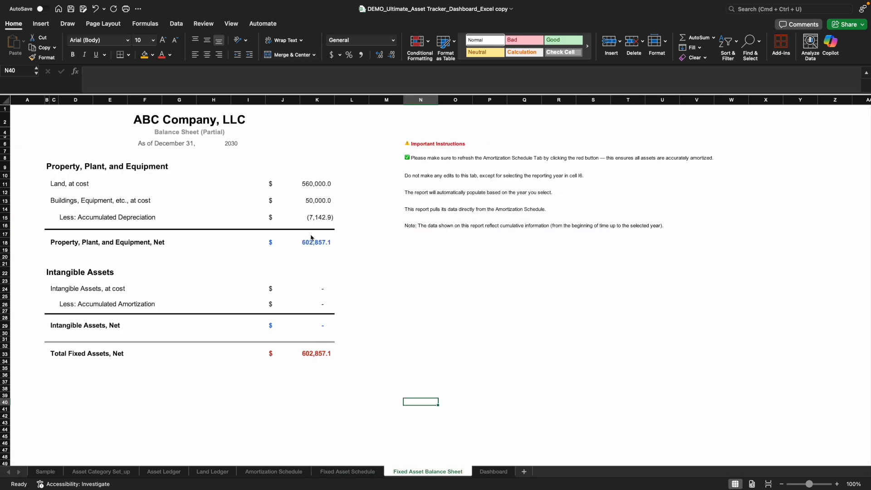
{"action": "left_click", "coordinate": [235, 145]}
{"action": "left_click", "coordinate": [270, 144]}
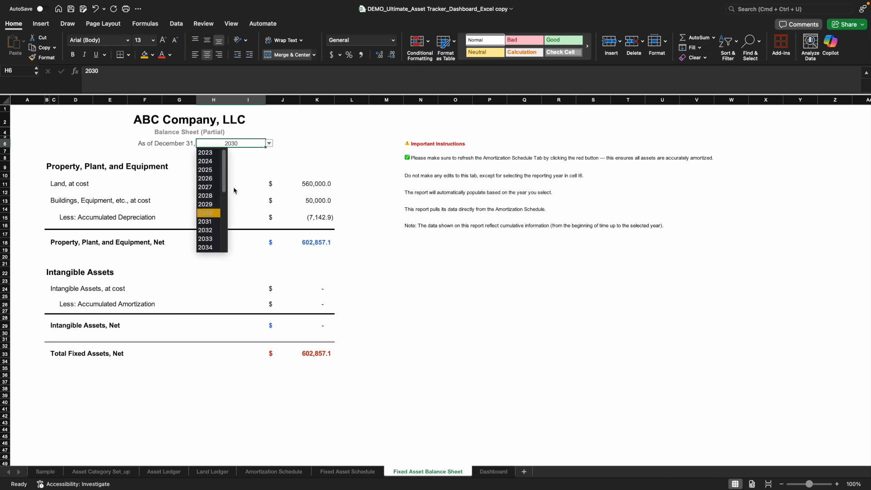
{"action": "left_click", "coordinate": [209, 233]}
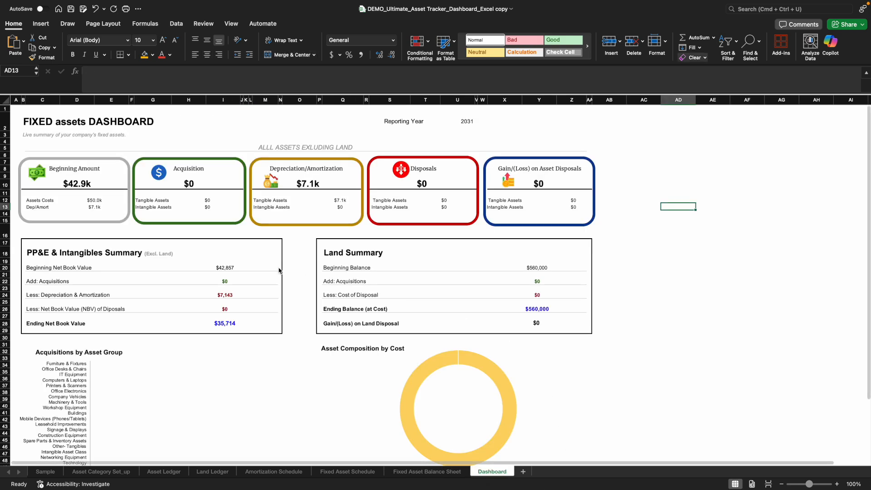
- Set the dashboard's reporting year to 2032
{"action": "left_click", "coordinate": [474, 126]}
{"action": "left_click", "coordinate": [479, 126]}
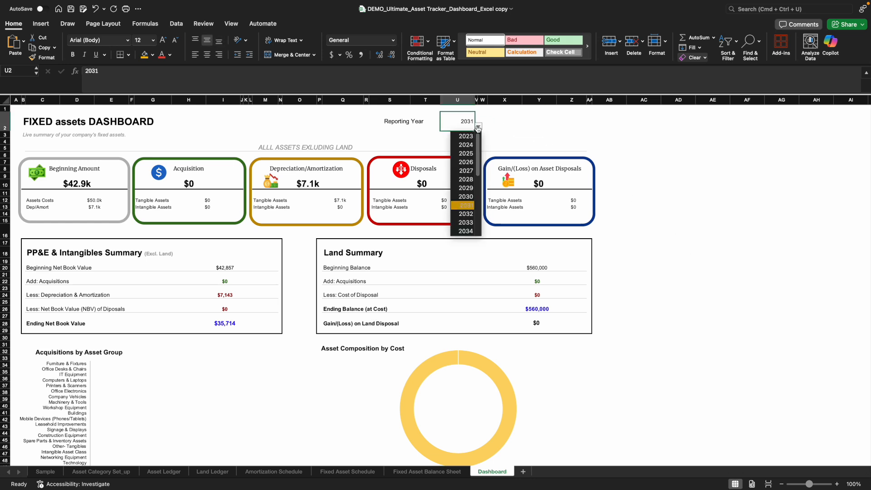
{"action": "left_click", "coordinate": [473, 215]}
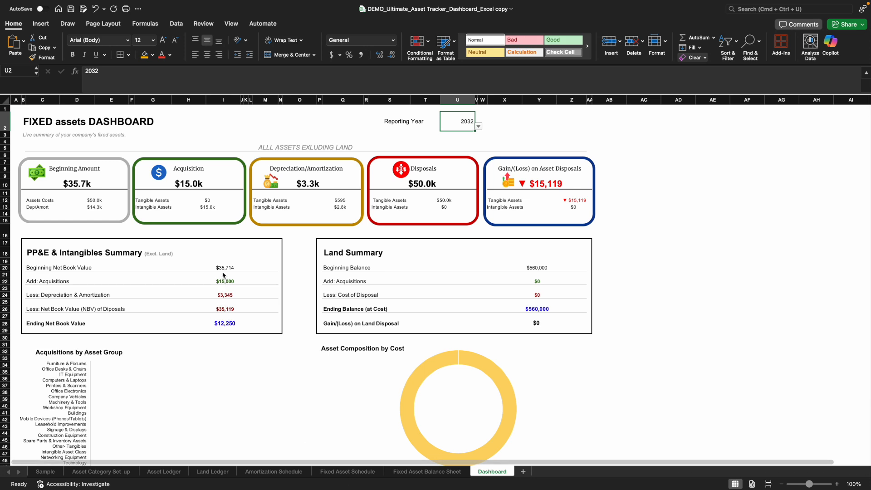
- In cell N37 of the fixed asset schedule, subtract the tangible total's opening accumulated depreciation from its opening cost with =C26-H26
{"action": "left_click", "coordinate": [348, 472]}
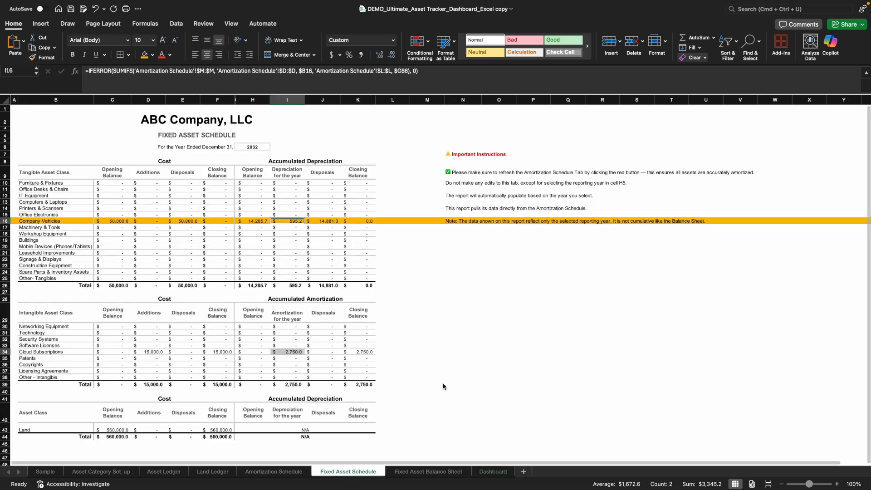
{"action": "left_click", "coordinate": [464, 371]}
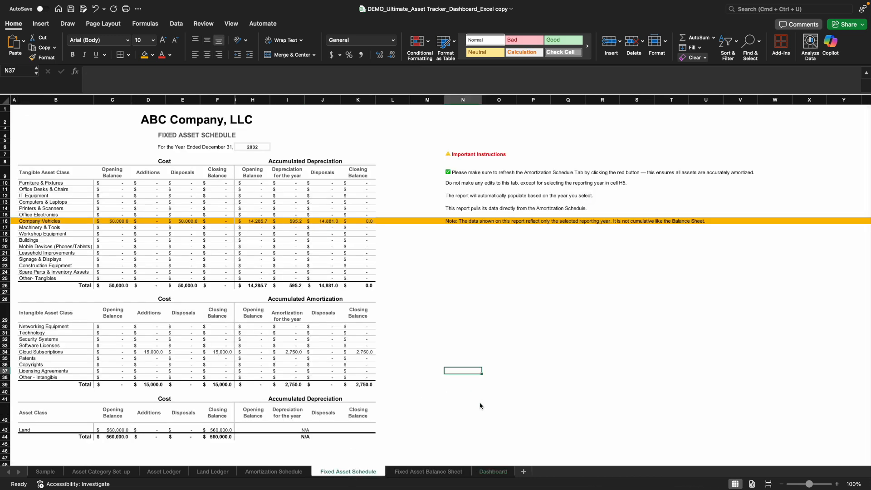
{"action": "type", "text": "="}
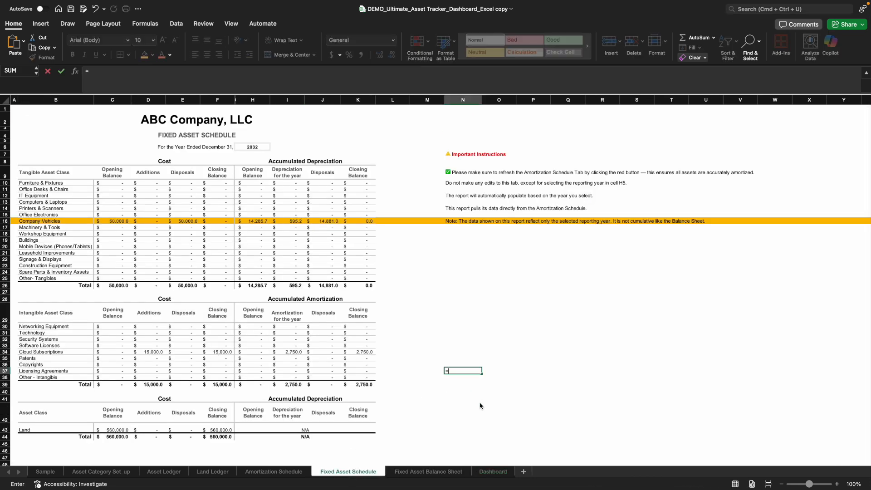
{"action": "left_click", "coordinate": [116, 286]}
{"action": "type", "text": "-"}
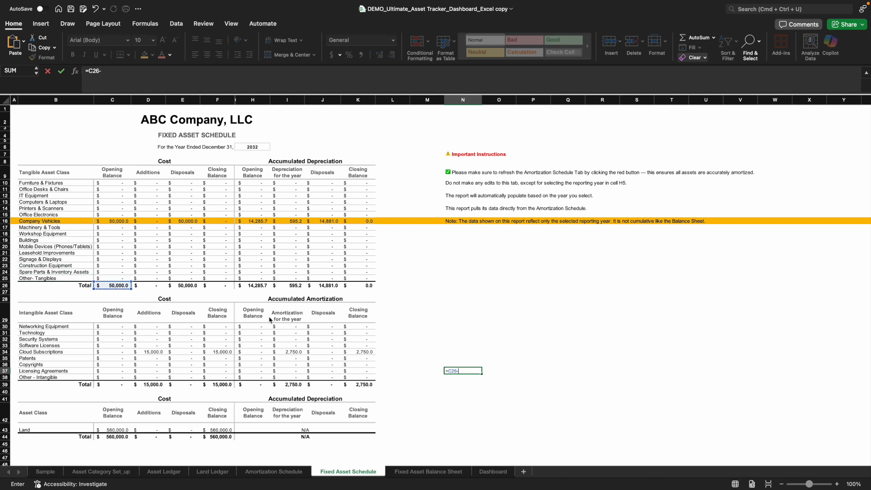
{"action": "left_click", "coordinate": [261, 286]}
{"action": "key", "text": "Return"}
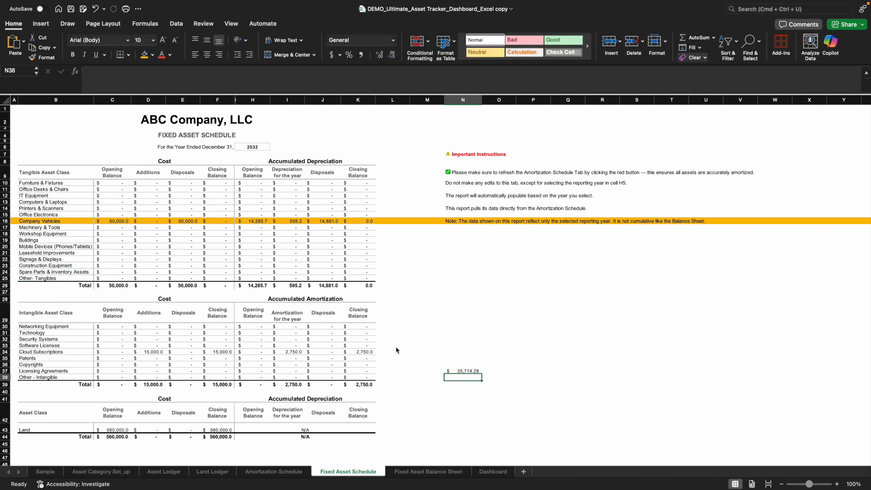
- Compare the dashboard's acquisitions and depreciation lines with the schedule's additions and the sum of its tangible and intangible yearly totals
{"action": "left_click", "coordinate": [477, 471]}
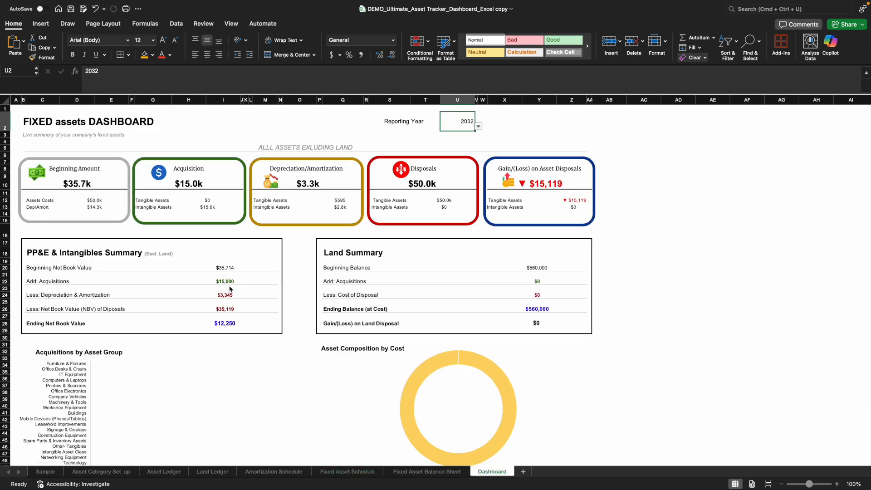
{"action": "left_click", "coordinate": [357, 473]}
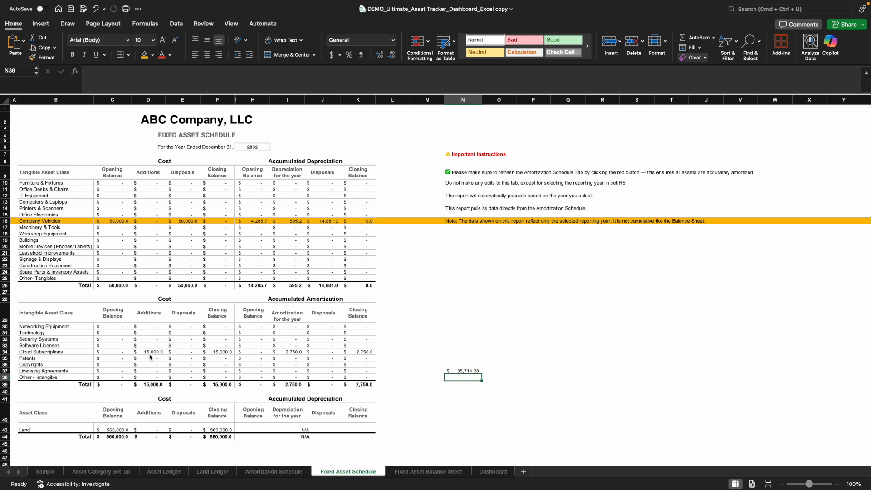
{"action": "left_click", "coordinate": [493, 472]}
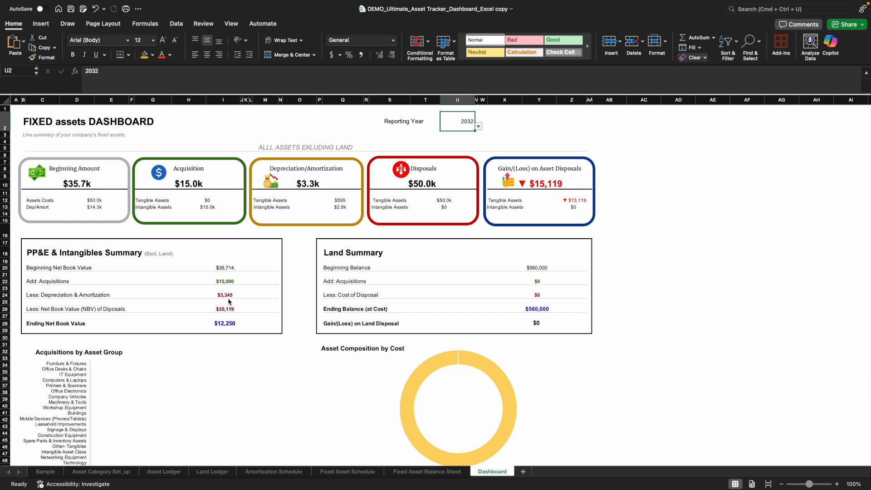
{"action": "left_click", "coordinate": [367, 473]}
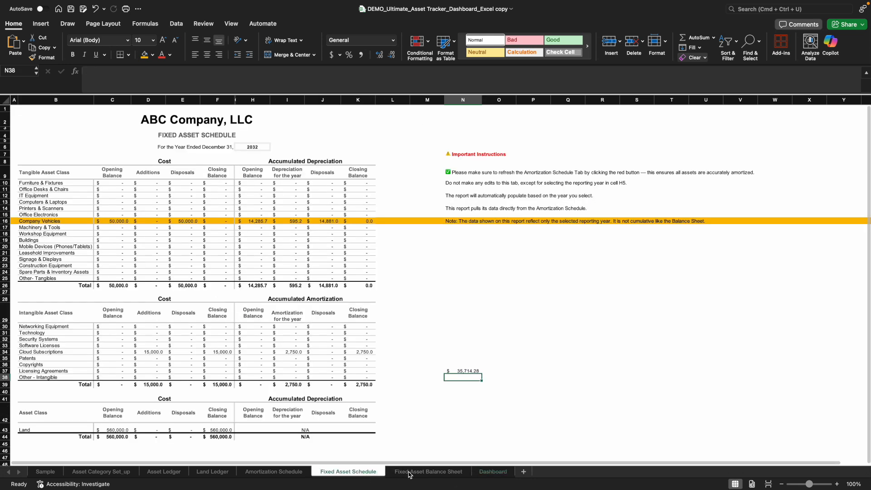
{"action": "left_click", "coordinate": [292, 285]}
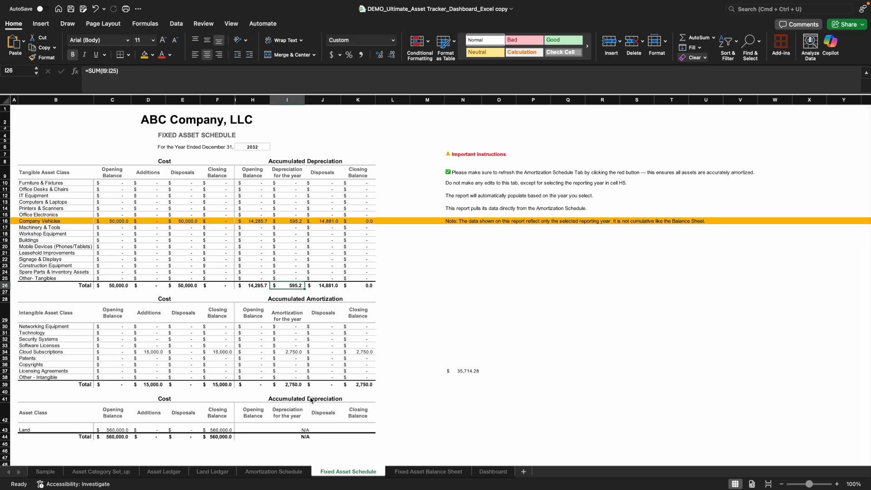
{"action": "left_click", "coordinate": [294, 385], "text": "super"}
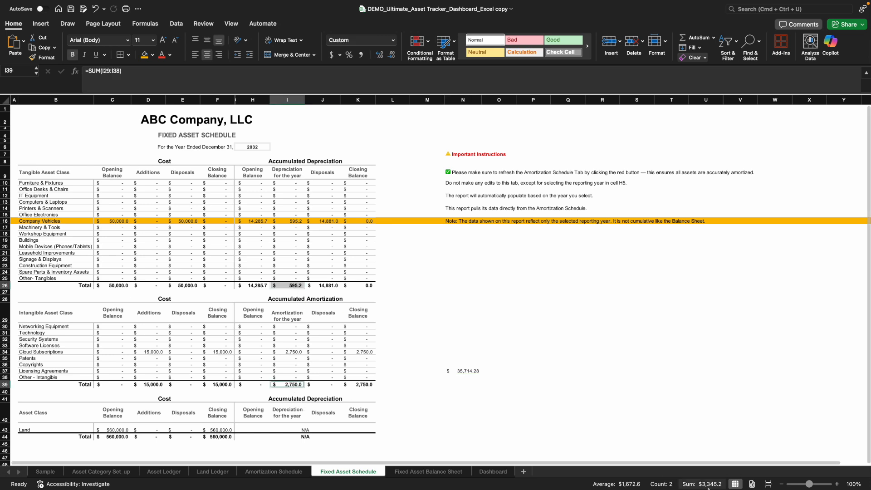
{"action": "left_click", "coordinate": [499, 475]}
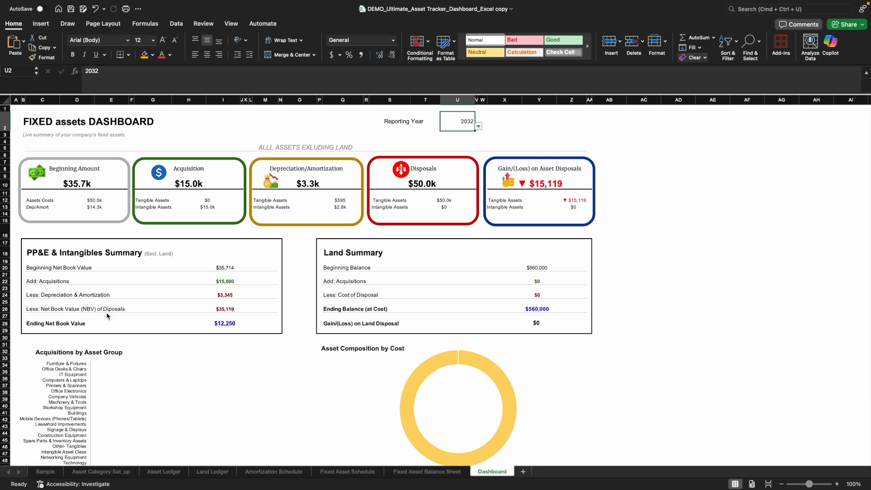
- Check the dashboard's net book value of disposals against asset A101's 2032 net book value and gain/loss in the amortization schedule
{"action": "left_click", "coordinate": [227, 311]}
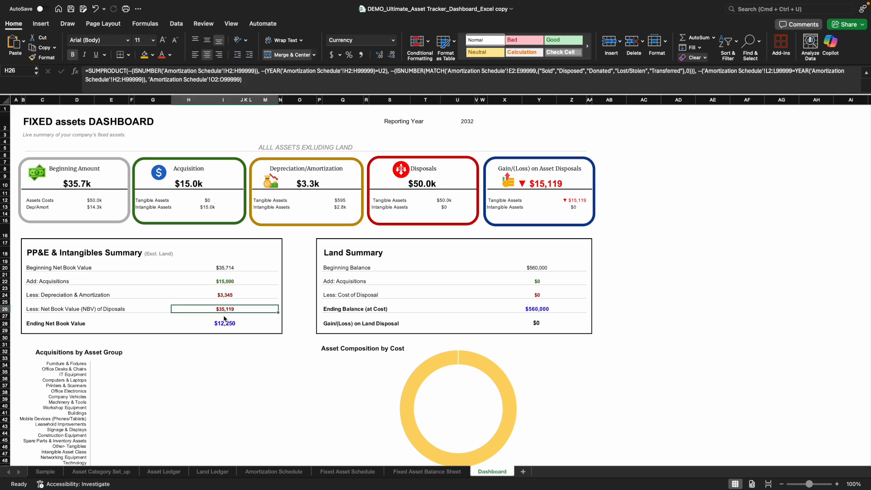
{"action": "left_click", "coordinate": [243, 318]}
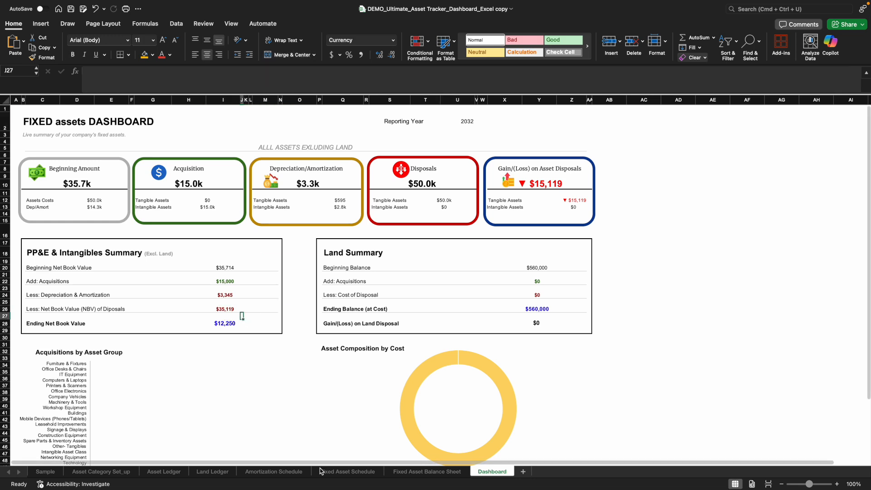
{"action": "left_click", "coordinate": [276, 473]}
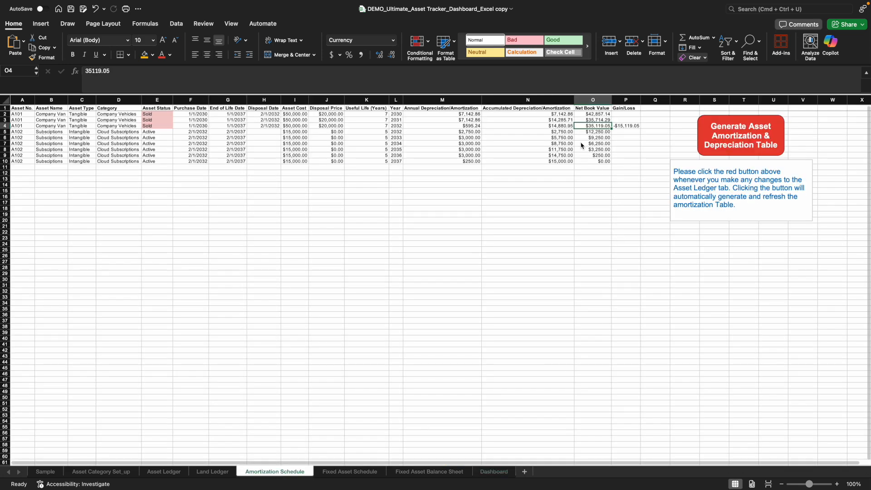
{"action": "left_click", "coordinate": [5, 126]}
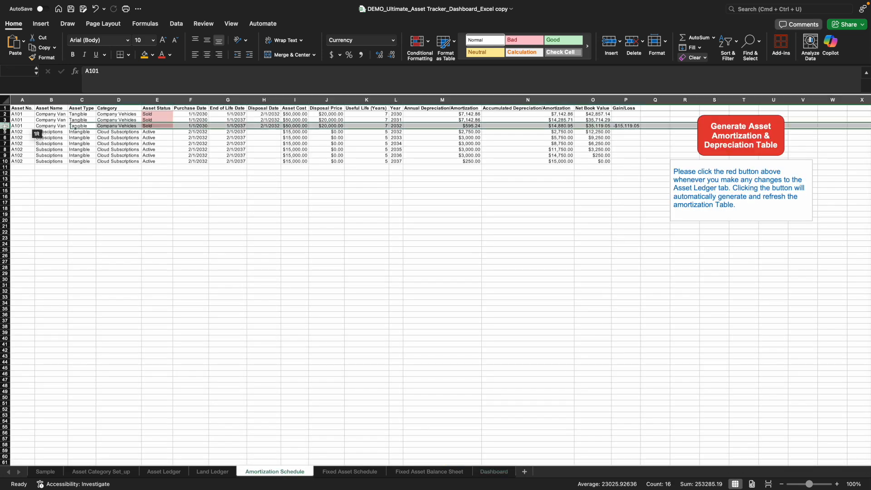
{"action": "left_click", "coordinate": [593, 126]}
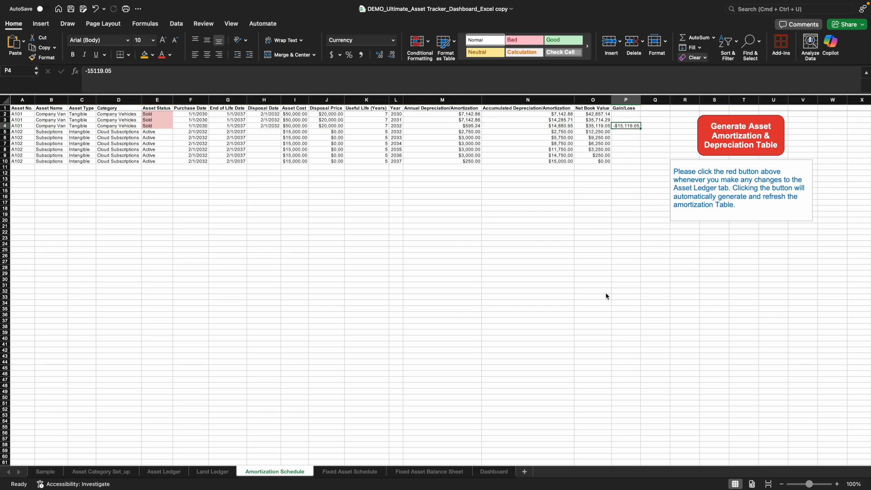
{"action": "left_click", "coordinate": [502, 472]}
{"action": "left_click", "coordinate": [227, 310]}
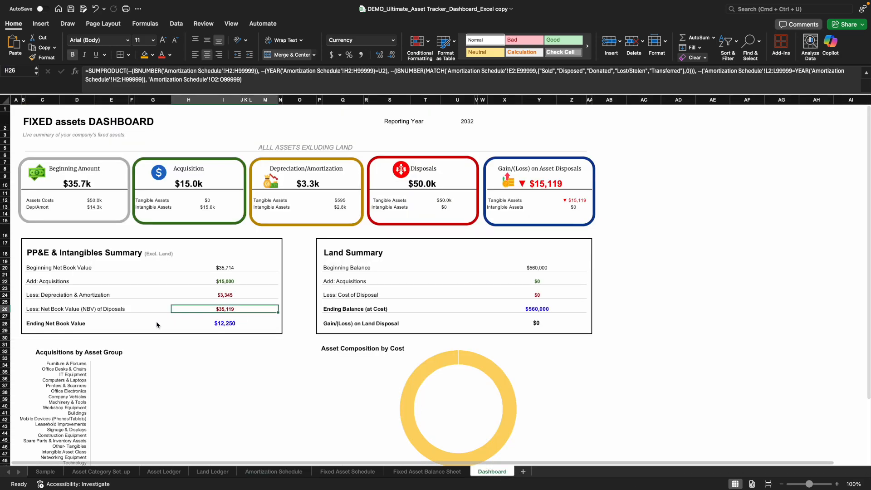
- Inspect the dashboard's ending net book value formula and review the acquisitions by asset group and asset composition charts
{"action": "left_click", "coordinate": [229, 324]}
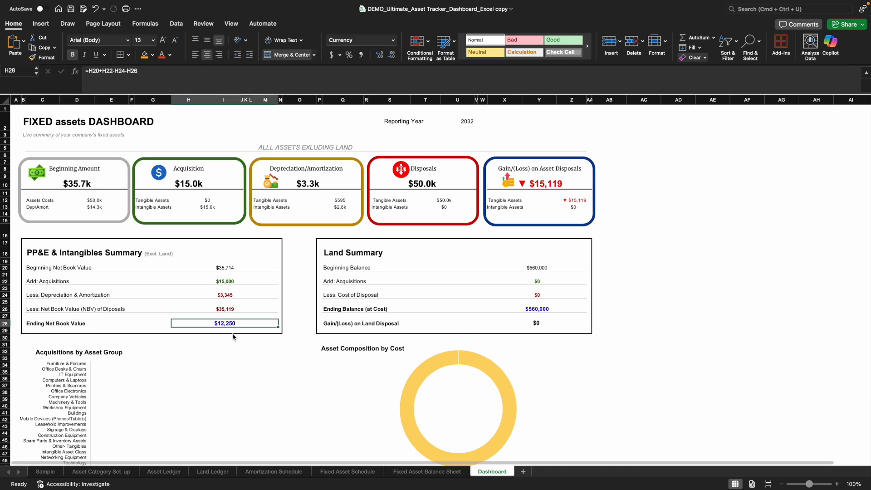
{"action": "left_click", "coordinate": [225, 363]}
{"action": "left_click", "coordinate": [606, 352]}
{"action": "scroll", "coordinate": [513, 289], "scroll_direction": "down", "scroll_amount": 1}
{"action": "scroll", "coordinate": [448, 358], "scroll_direction": "down", "scroll_amount": 3}
{"action": "scroll", "coordinate": [238, 378], "scroll_direction": "down", "scroll_amount": 1}
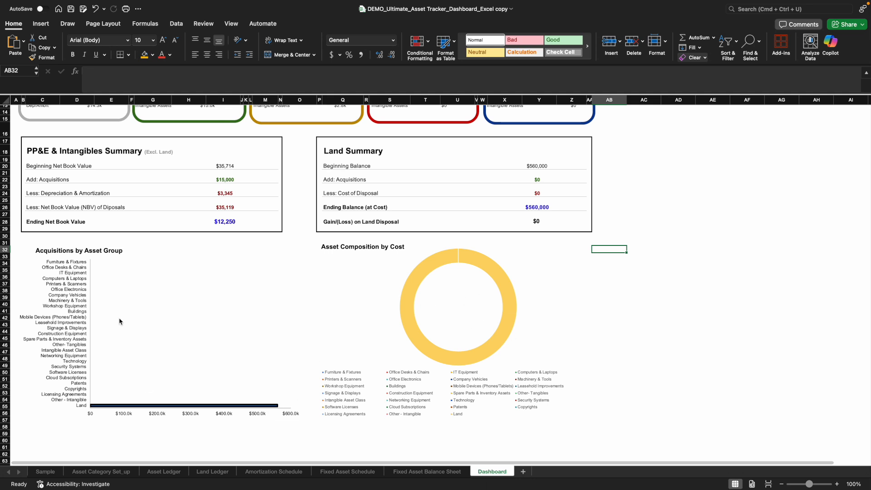
{"action": "scroll", "coordinate": [389, 399], "scroll_direction": "up", "scroll_amount": 5}
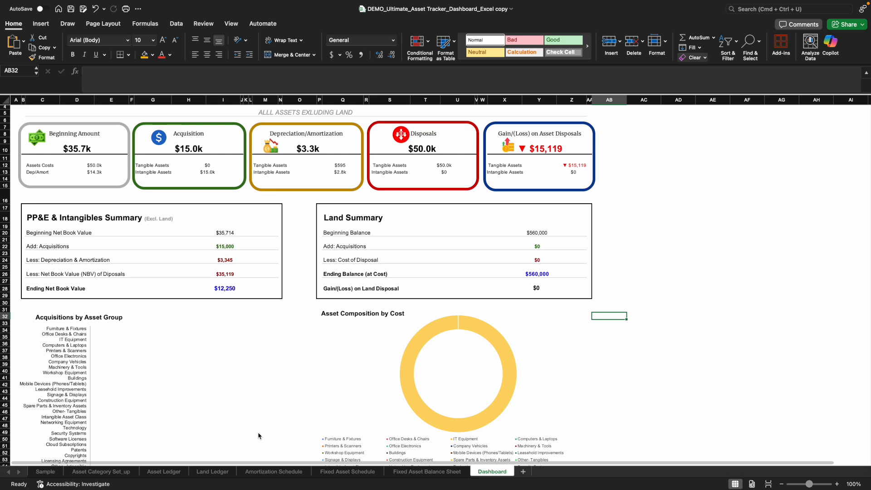
{"action": "scroll", "coordinate": [577, 395], "scroll_direction": "up", "scroll_amount": 2}
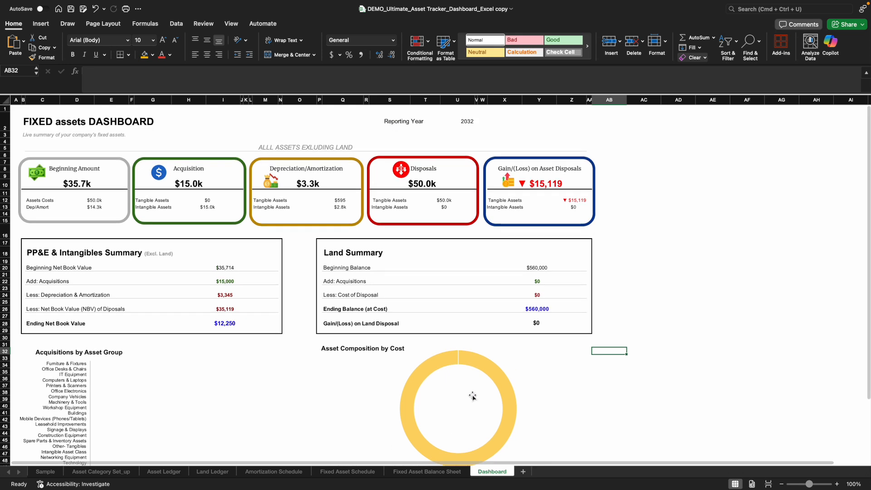